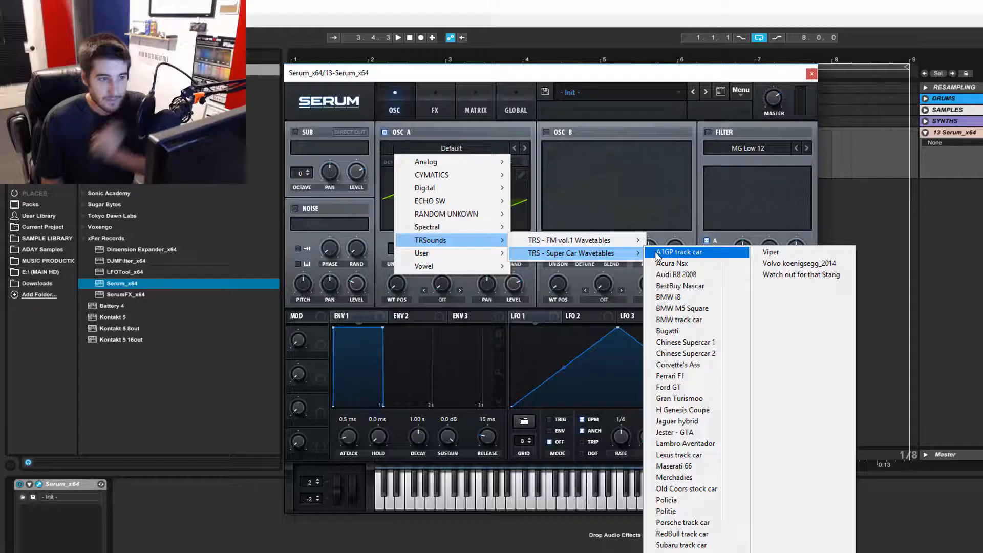
- Load the Saw 6 wavetable from TRSounds FM vol.1 into OSC A and modulate its wavetable position with LFO 1
mouse_move(637, 241)
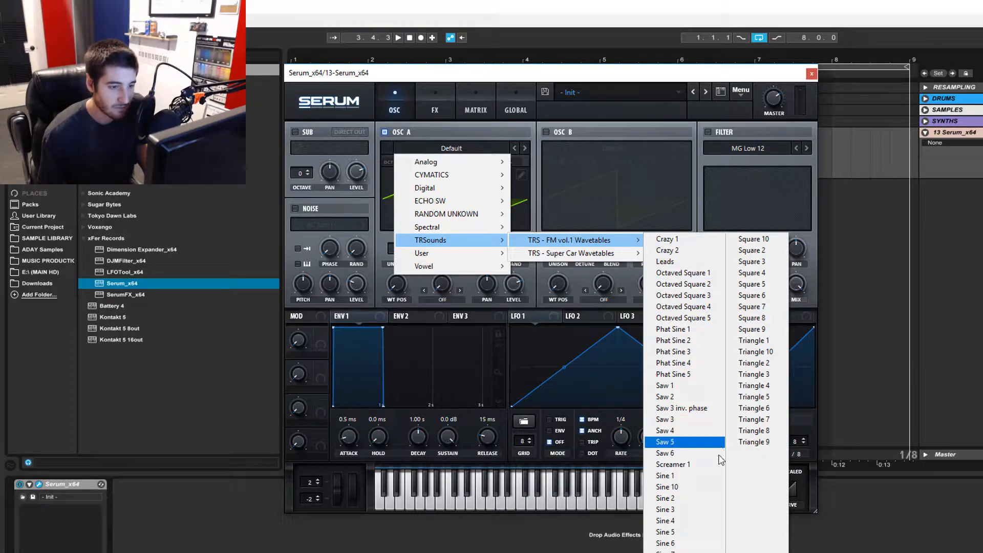
click(665, 453)
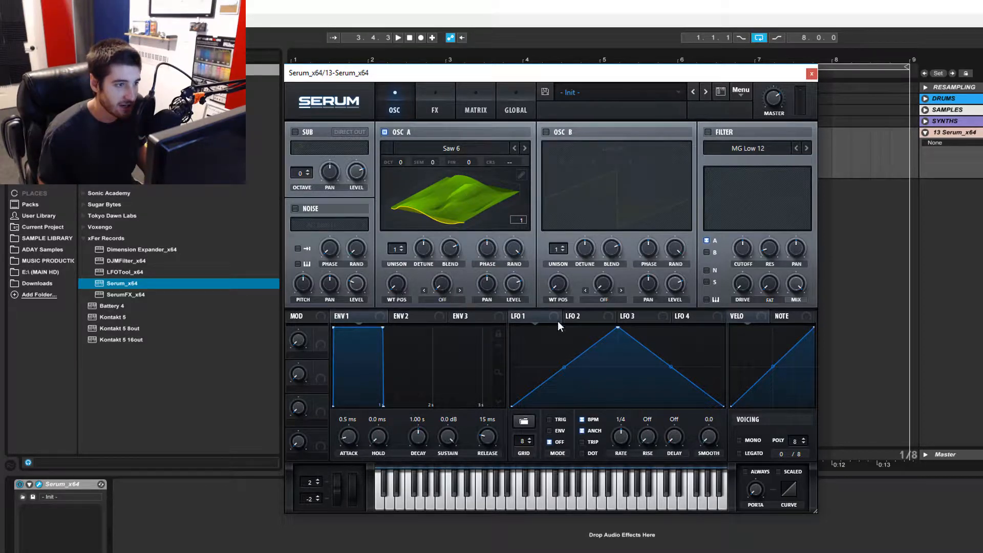
drag(517, 317, 400, 289)
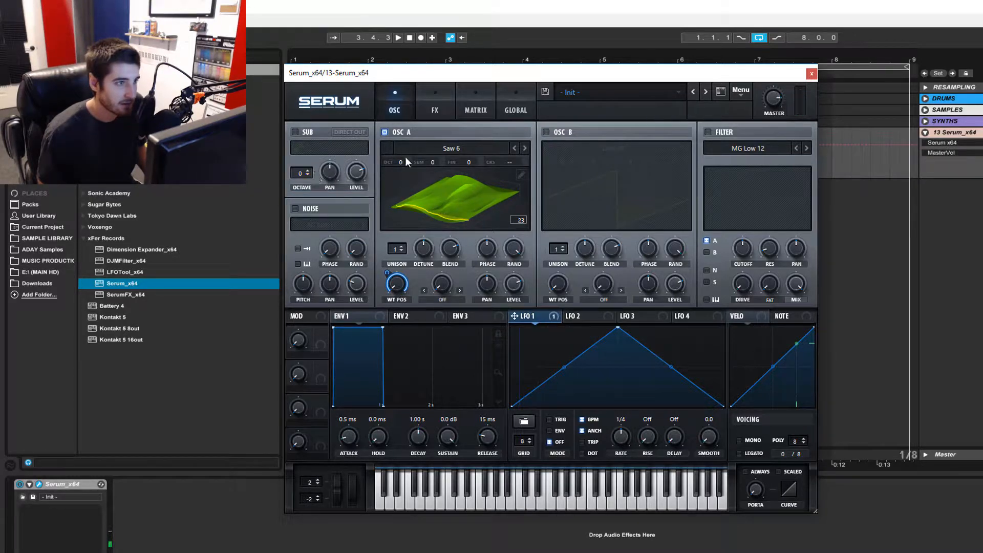
- Set OSC A's octave to -2 and adjust the master volume
drag(405, 159, 410, 206)
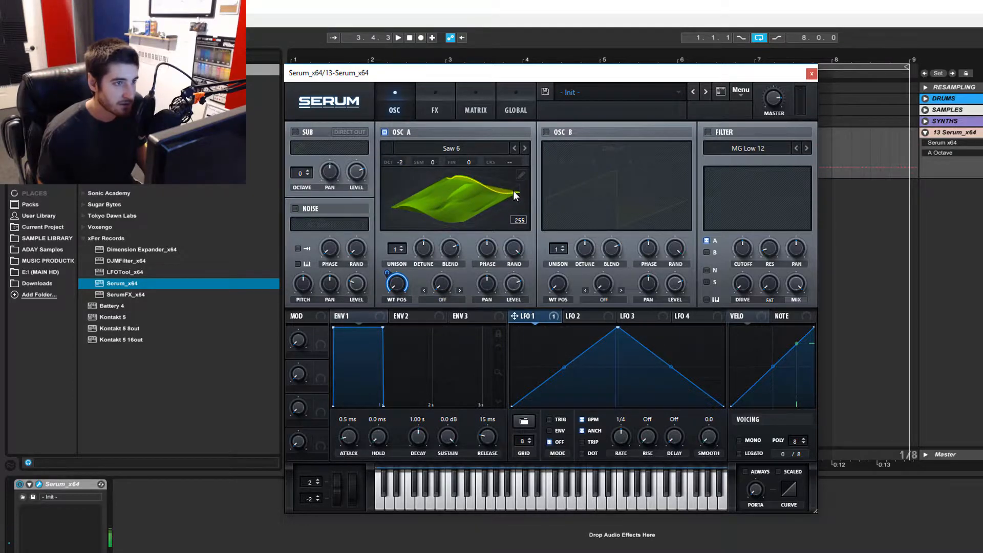
drag(549, 72, 550, 110)
click(776, 136)
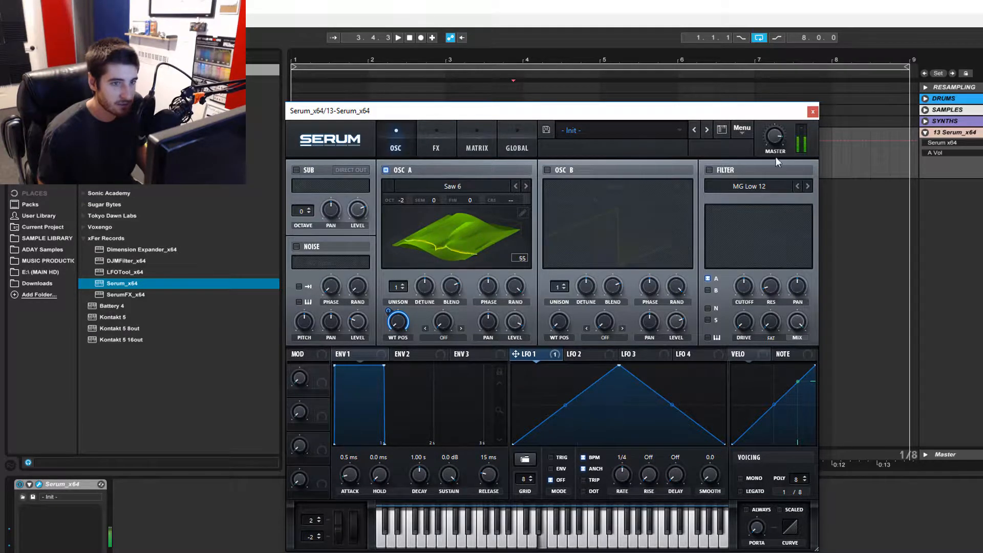
drag(777, 137, 778, 136)
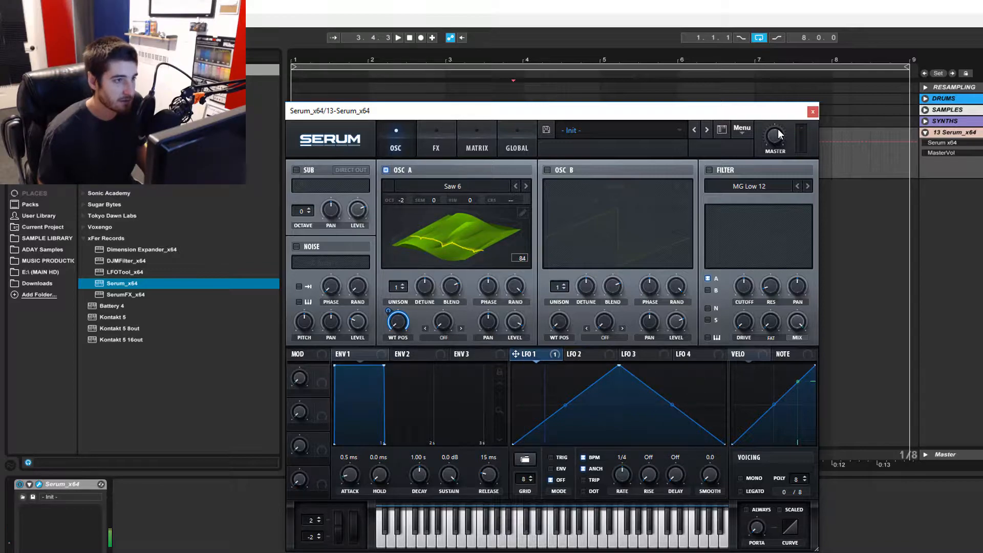
- Enable OSC B and load the Analog wavetable Basic Mini into it
click(546, 170)
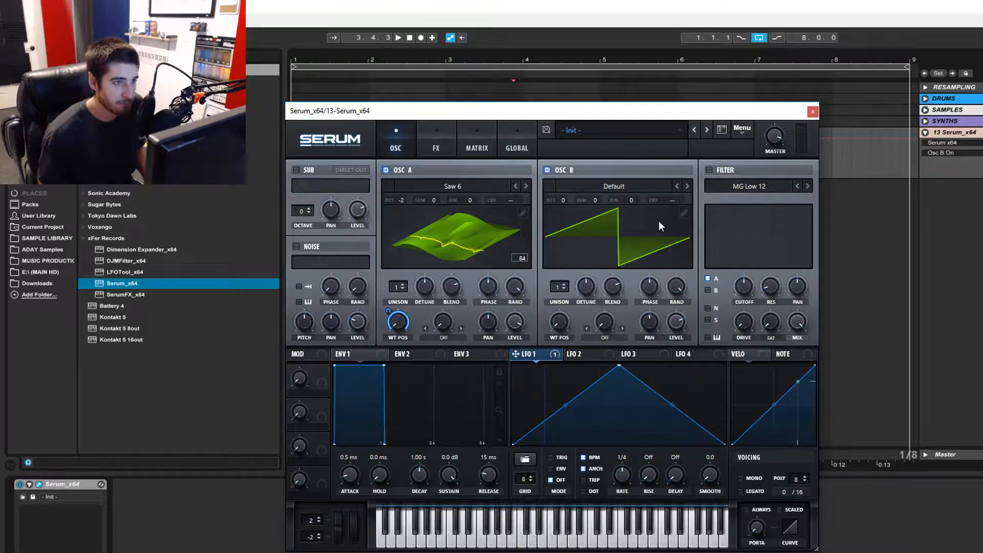
click(653, 188)
mouse_move(625, 240)
mouse_move(620, 218)
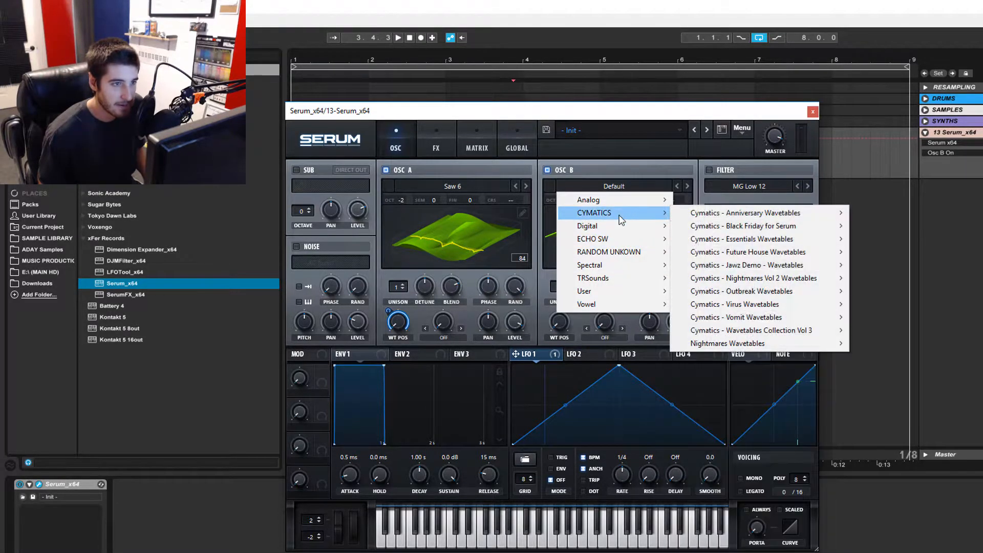
mouse_move(635, 200)
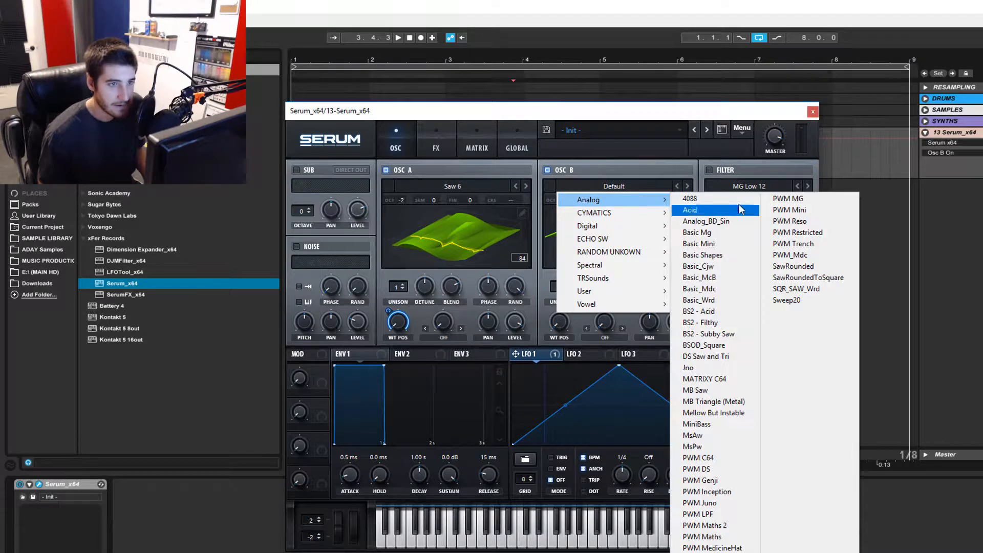
click(739, 245)
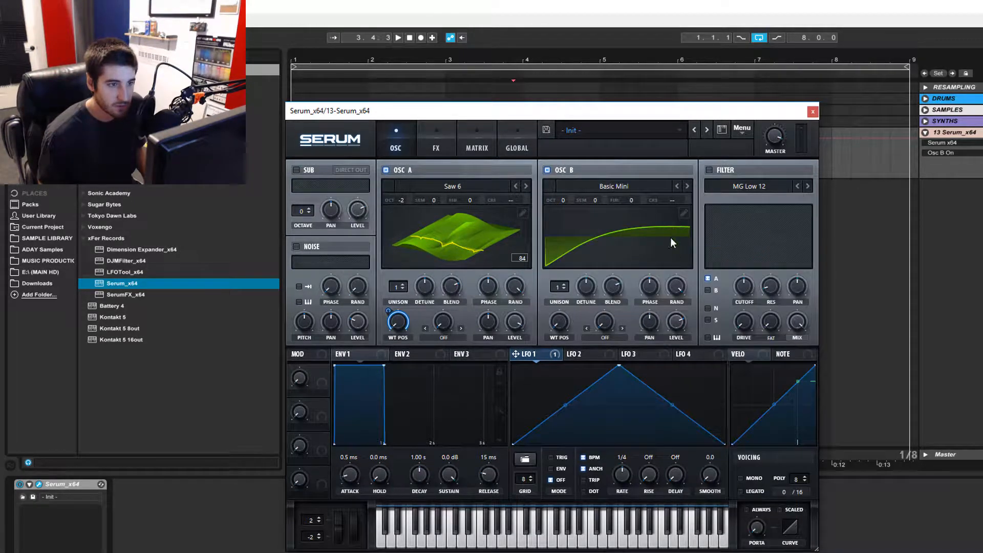
- Sweep OSC B's wavetable position to try out the Basic Mini waveforms
drag(567, 327, 602, 201)
drag(620, 167, 609, 365)
mouse_move(613, 327)
mouse_down()
mouse_move(614, 308)
mouse_move(614, 344)
mouse_move(619, 331)
mouse_up()
- Replace OSC B's wavetable with the Analog table Basic Shapes and set its wavetable position to the sine wave
click(642, 186)
mouse_move(643, 198)
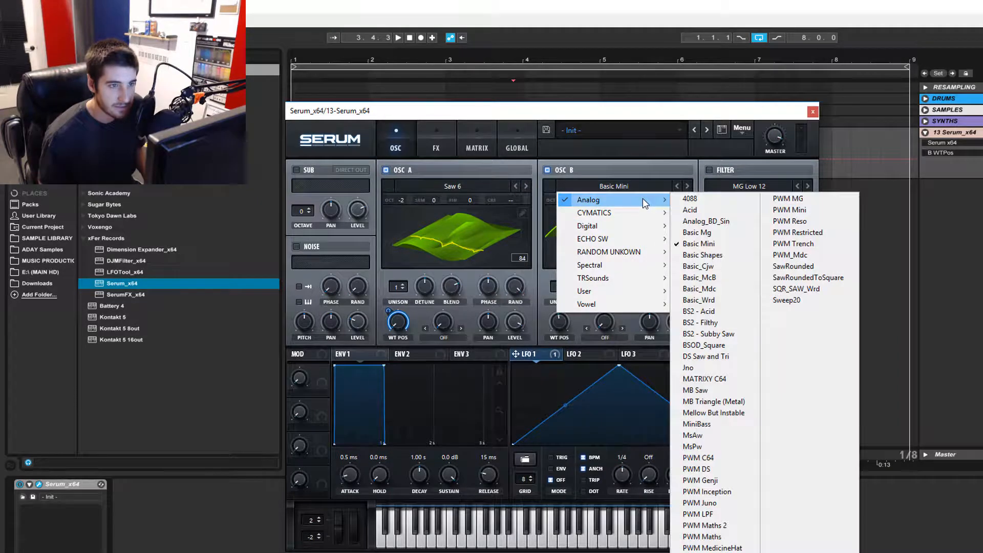
click(702, 254)
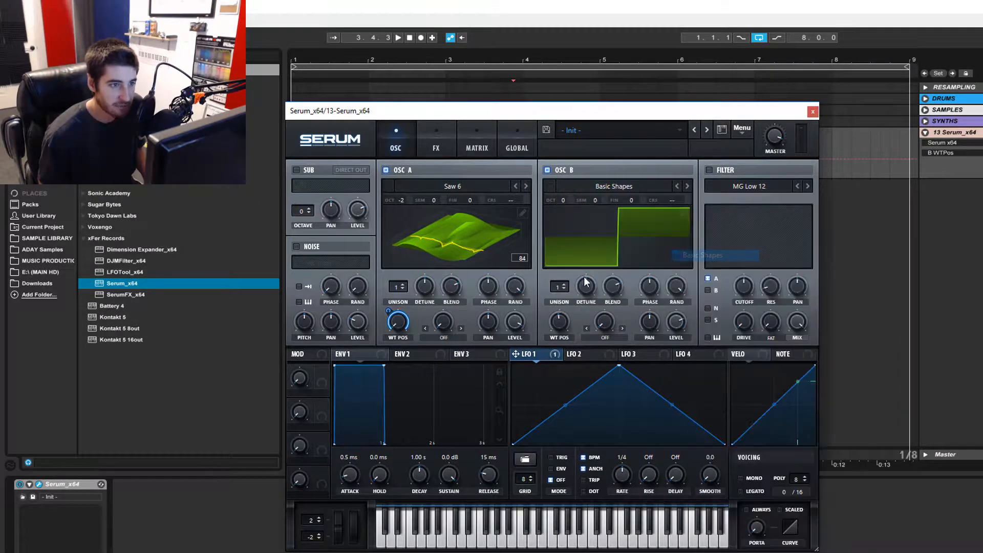
drag(561, 315, 605, 425)
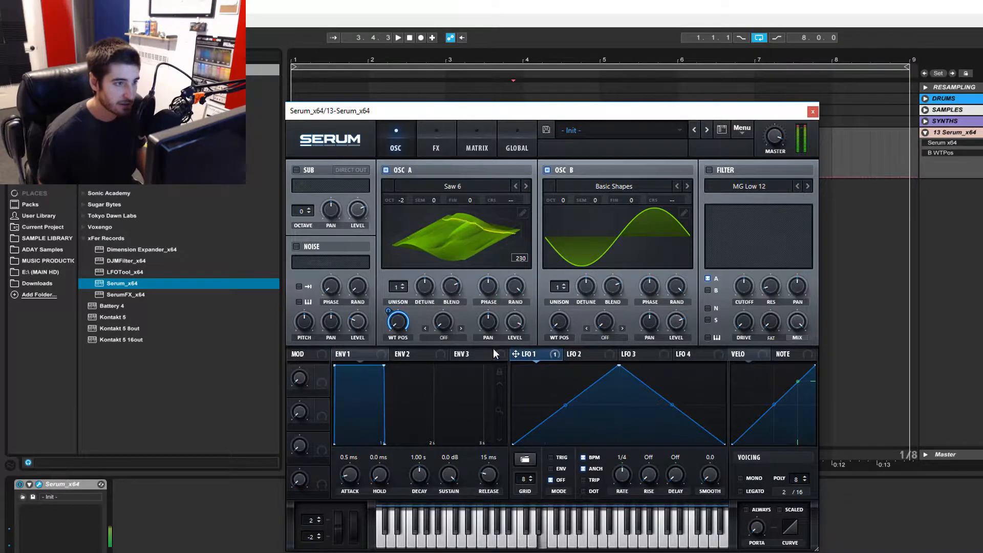
- Turn down OSC B's level and set OSC A's warp mode to FM (From B)
drag(677, 322, 690, 436)
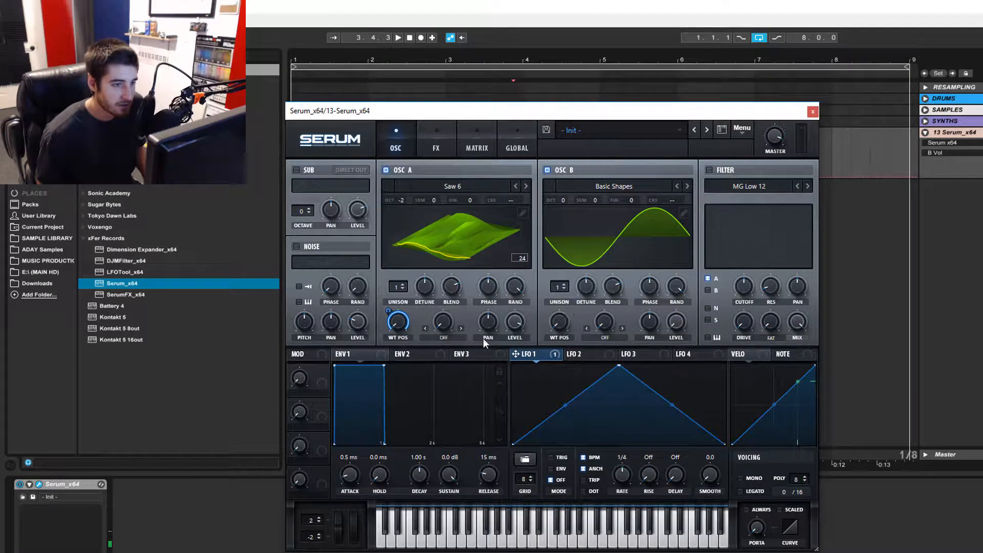
click(439, 337)
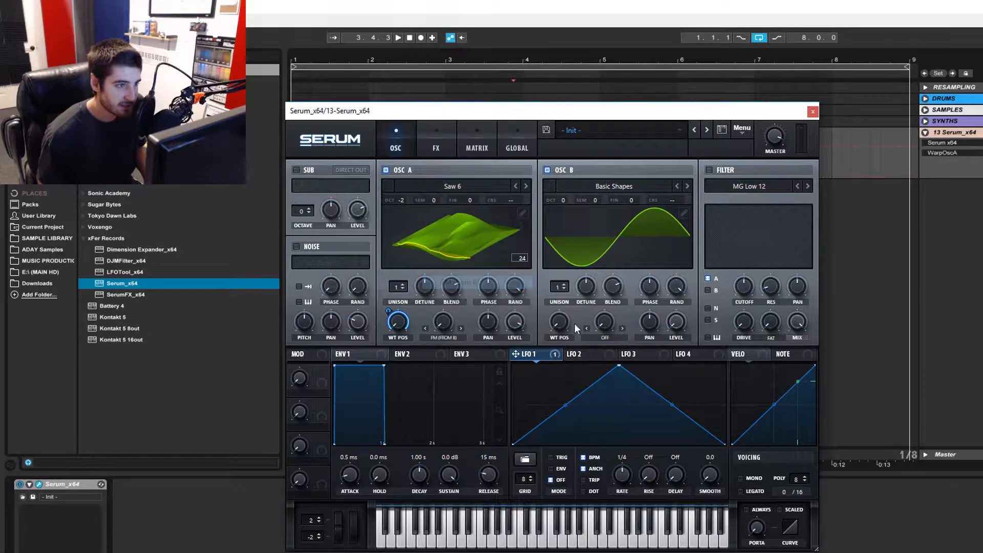
click(453, 281)
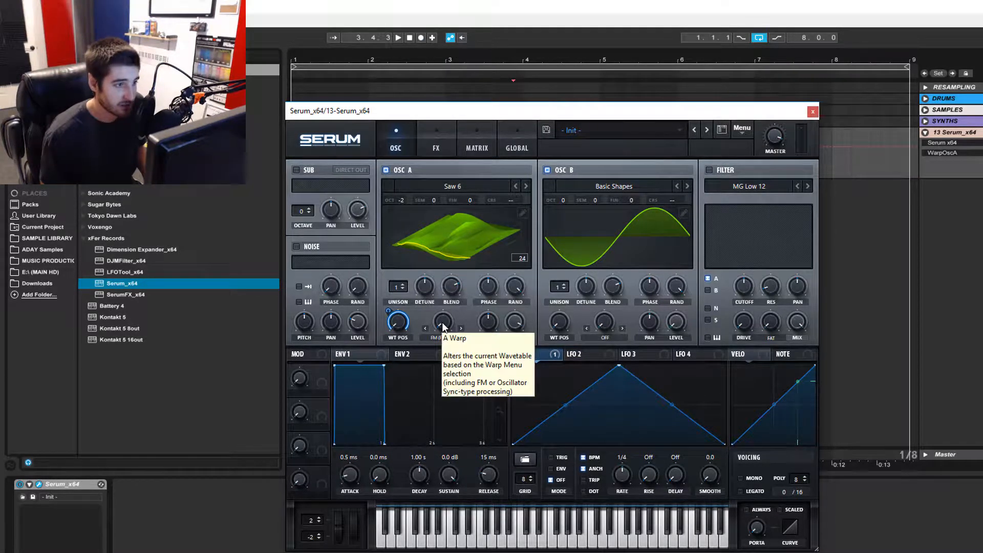
- Raise OSC A's FM warp amount slightly and modulate it with LFO 1, adjusting the modulation depth
drag(442, 324, 469, 329)
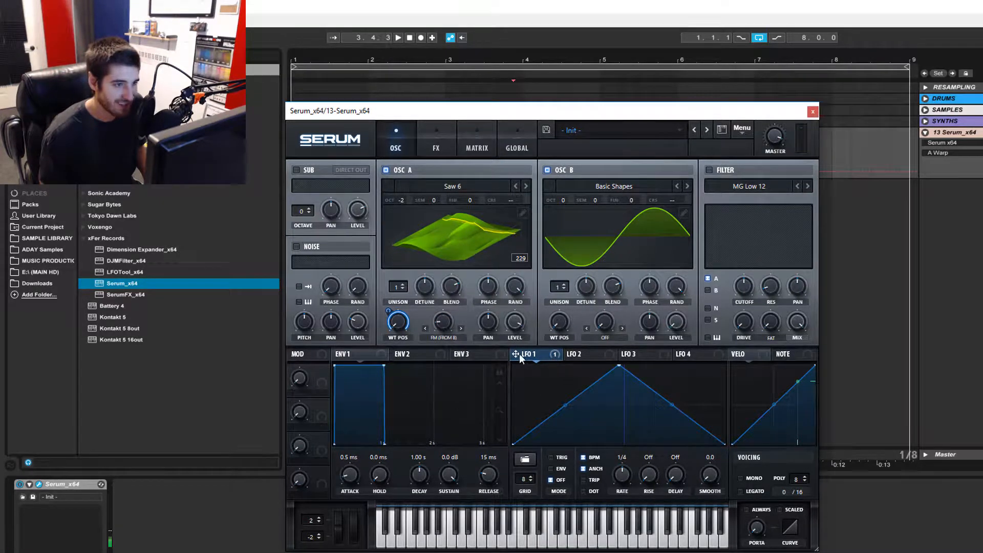
drag(516, 354, 439, 361)
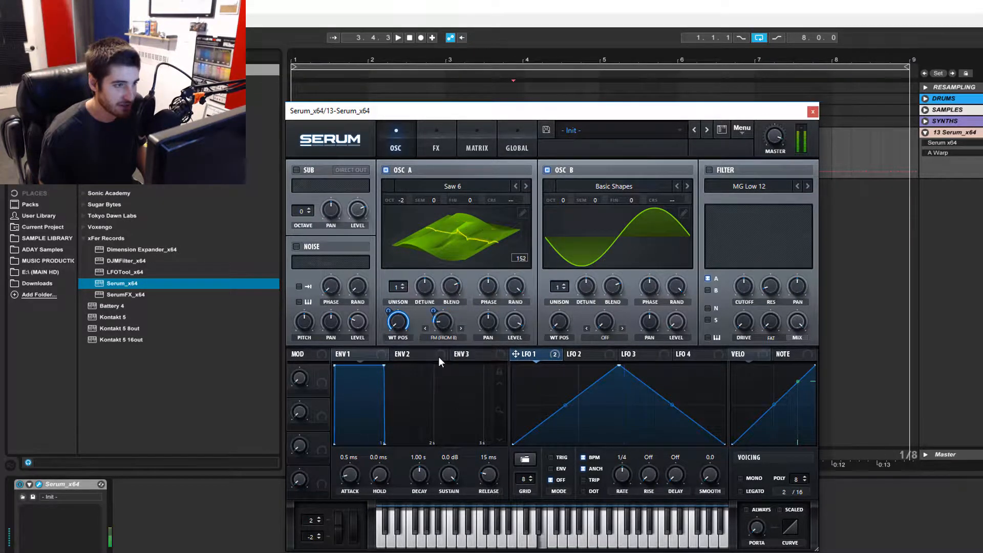
mouse_move(437, 312)
mouse_down()
mouse_move(443, 331)
mouse_move(440, 310)
mouse_up()
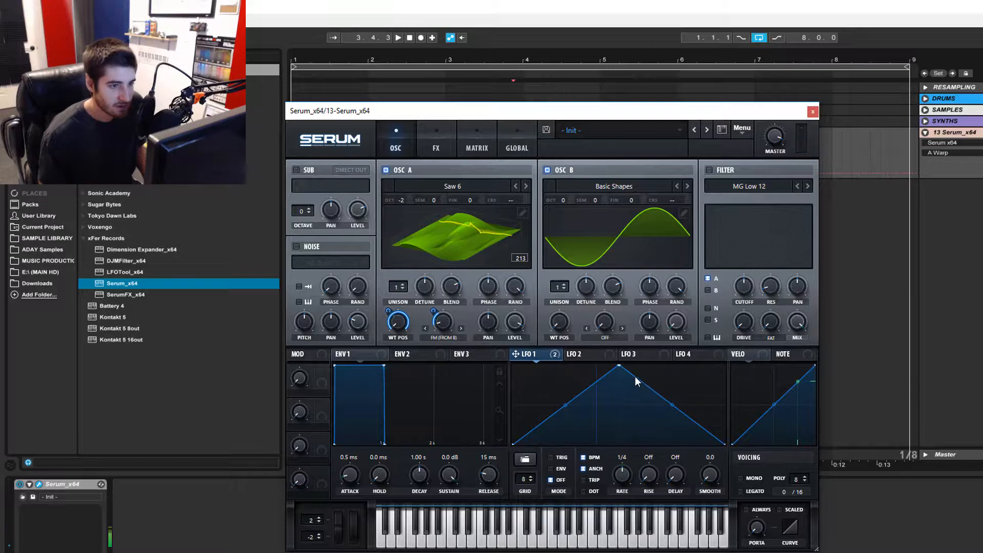
- Reshape LFO 1 with an early peak, a steep curved fall and a second peak near the end, at a 1/2 rate
drag(617, 366, 558, 366)
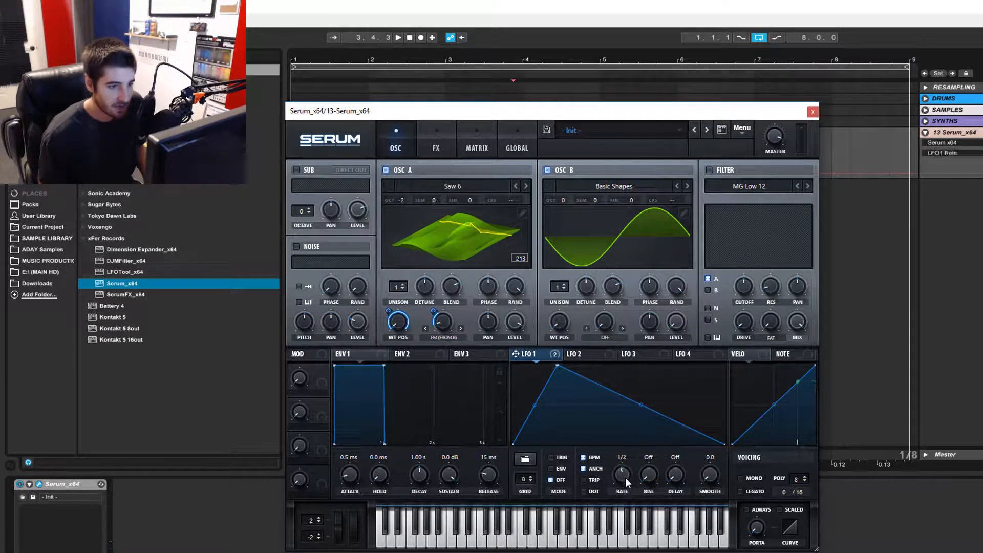
drag(641, 405, 573, 435)
double_click(600, 381)
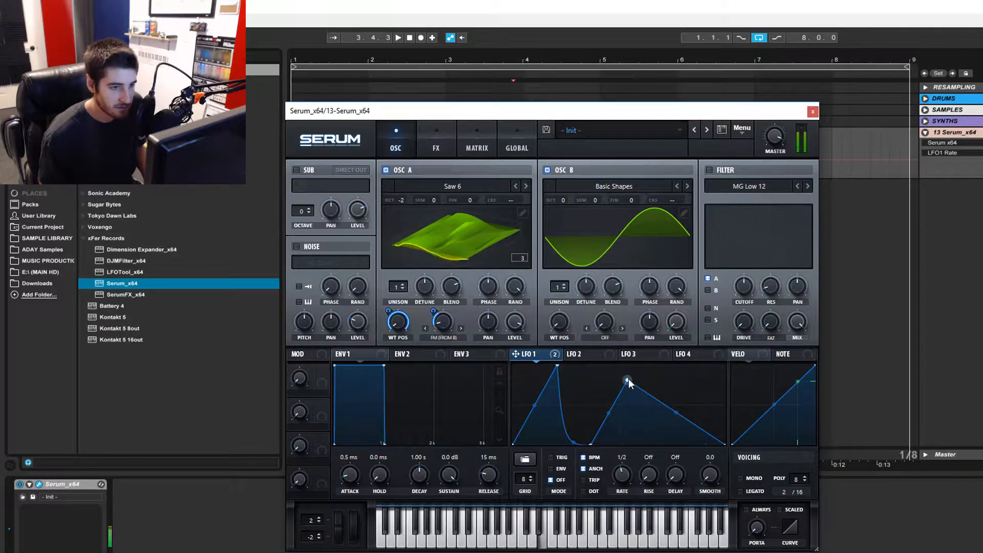
drag(626, 380, 701, 364)
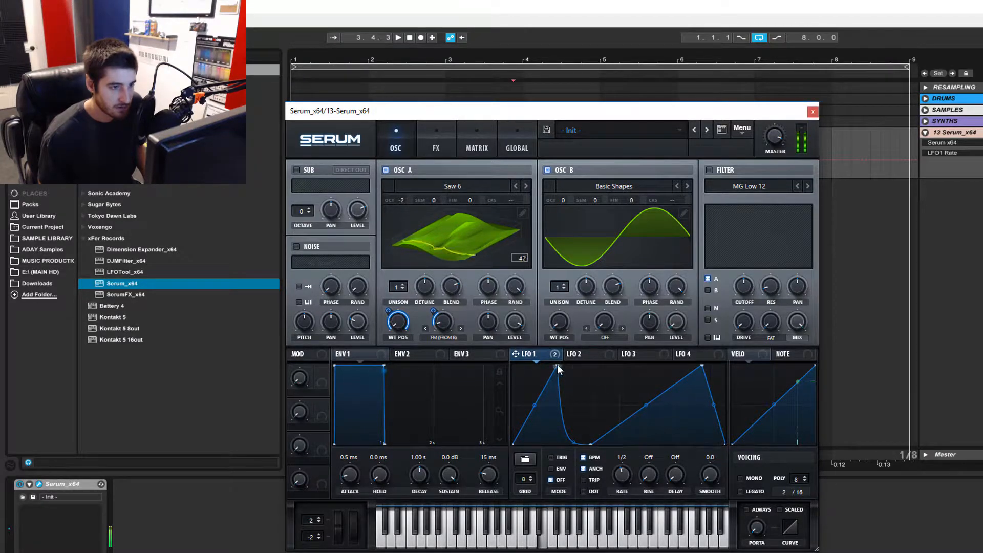
- Lower LFO 1's first peak and reduce its modulation depth on OSC A's wavetable position
drag(557, 365, 561, 387)
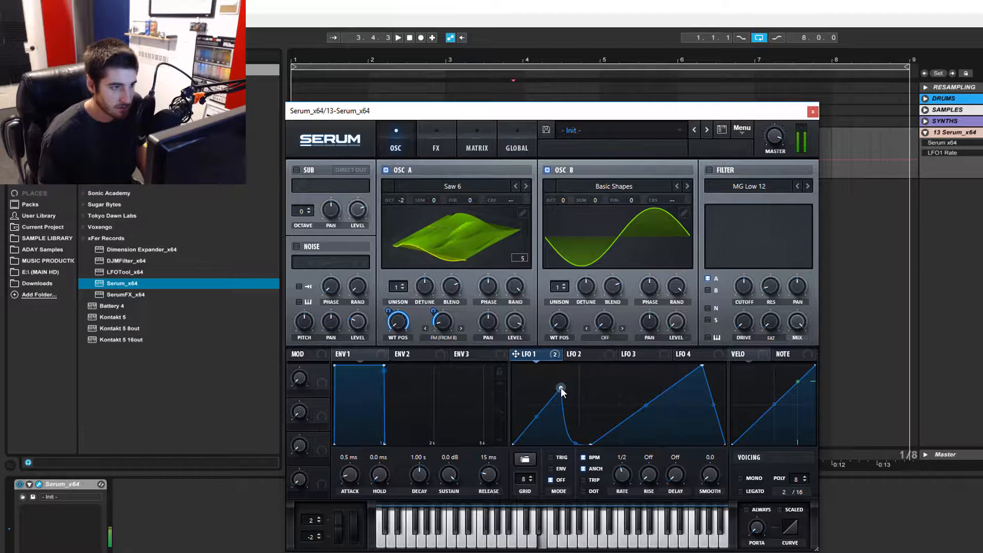
mouse_move(392, 336)
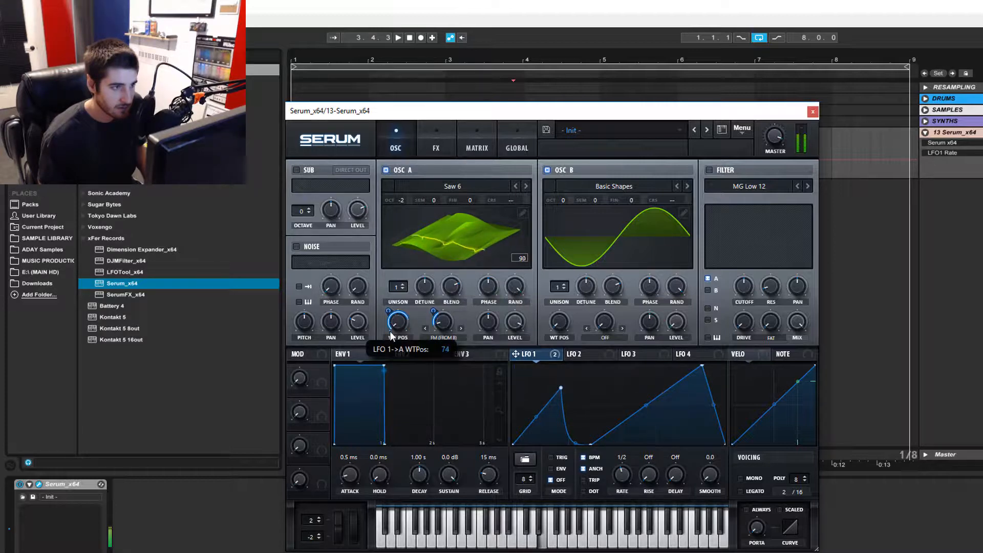
drag(390, 331, 395, 344)
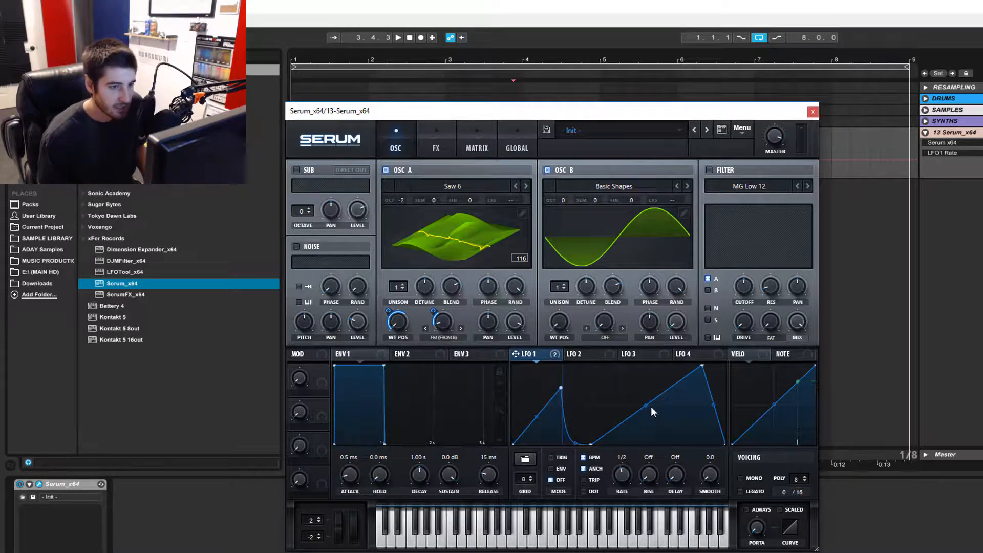
- Bow LFO 1's second rise upward, shift the dip to mid-cycle, and fine-tune the first peak and its falling curve
drag(650, 404, 650, 387)
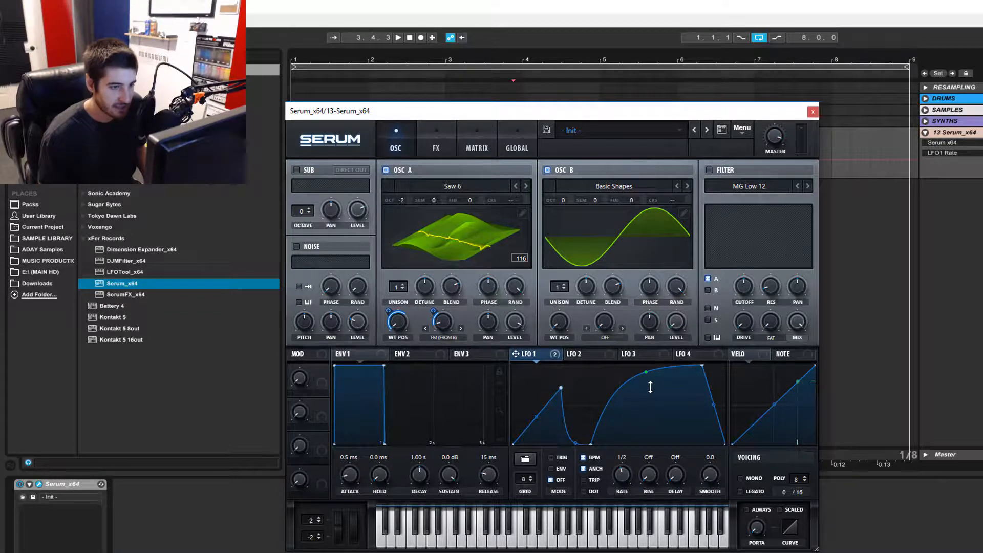
mouse_move(593, 443)
mouse_down()
mouse_move(620, 449)
mouse_move(598, 426)
mouse_up()
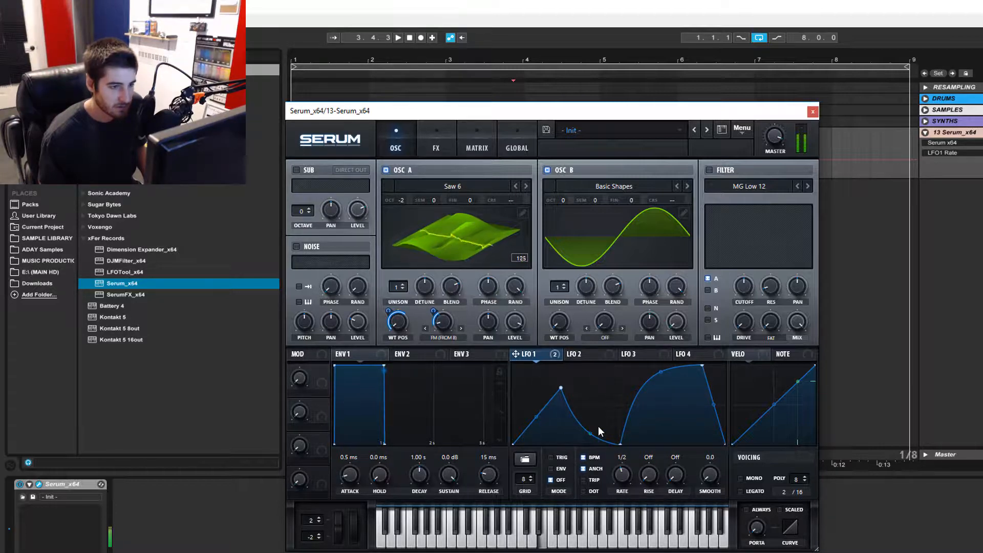
mouse_move(561, 388)
mouse_down()
mouse_move(535, 382)
mouse_move(563, 389)
mouse_up()
drag(590, 433, 590, 448)
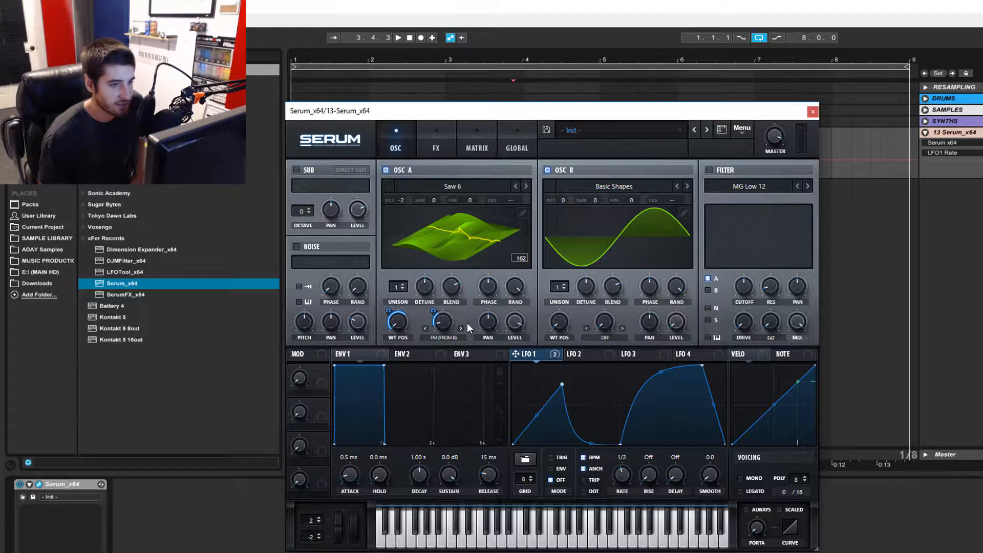
drag(563, 385, 567, 389)
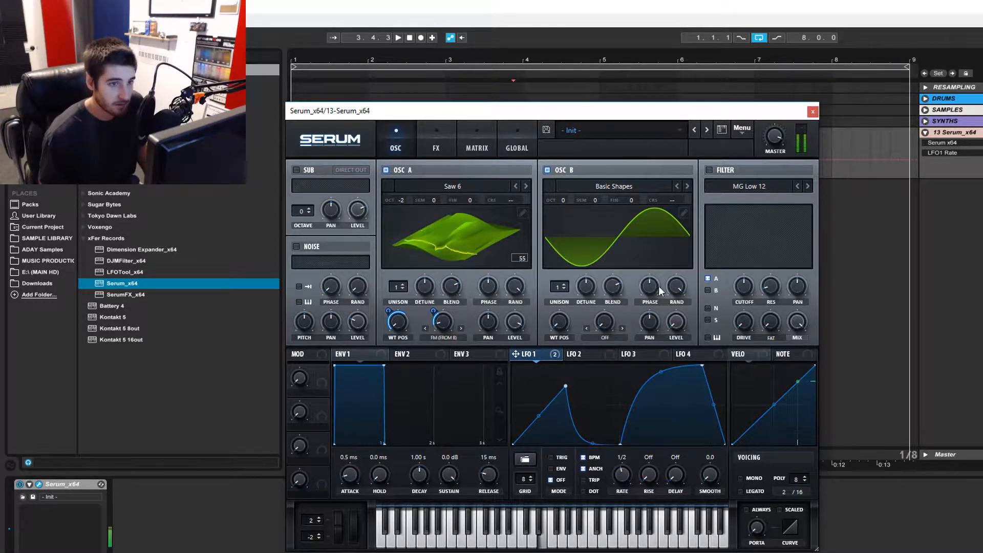
- Enable the filter and set its type to Low EQ 6 from the Misc category
click(709, 170)
click(749, 190)
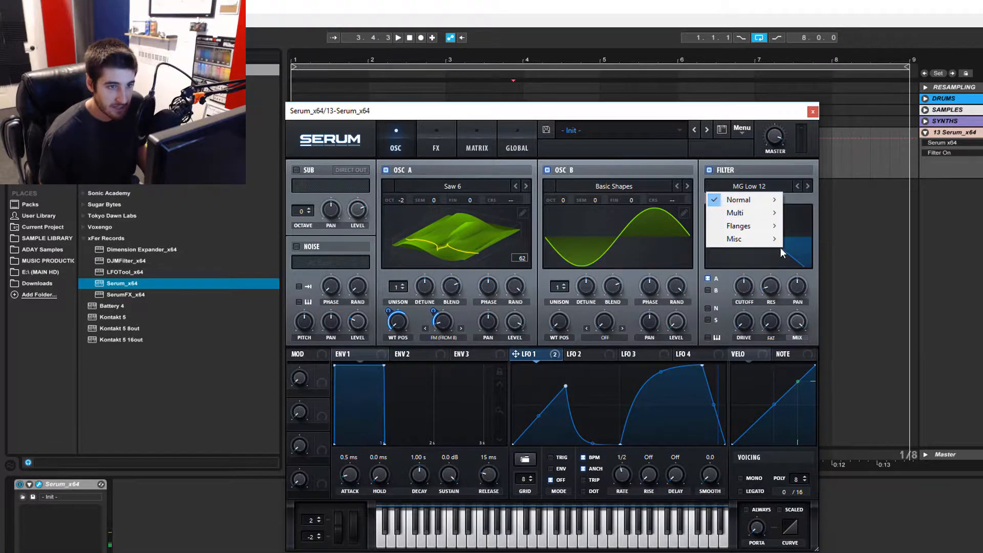
mouse_move(747, 204)
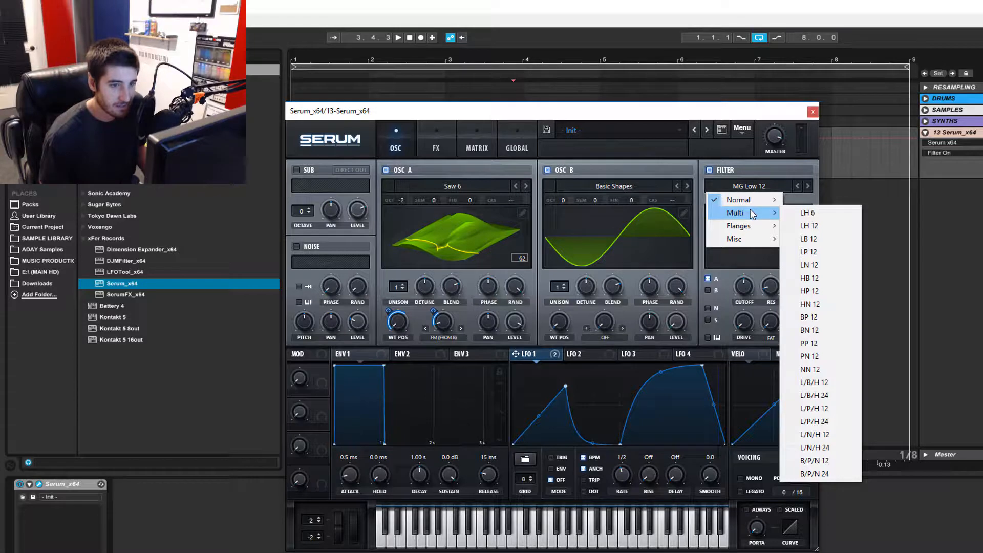
mouse_move(737, 238)
click(817, 238)
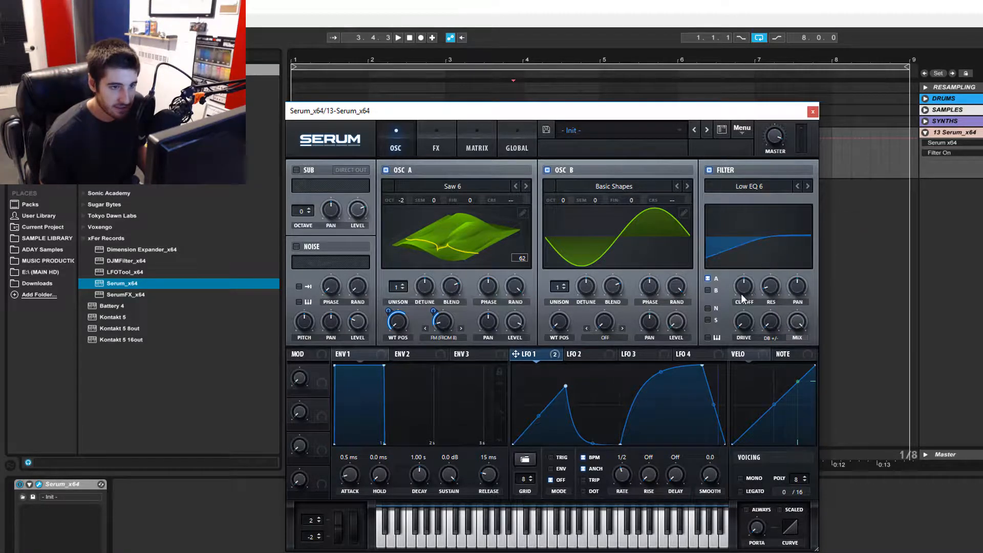
- Change the filter type to High EQ 12 and route sources A, B, N and S through it, adjusting cutoff and resonance
click(808, 186)
click(807, 186)
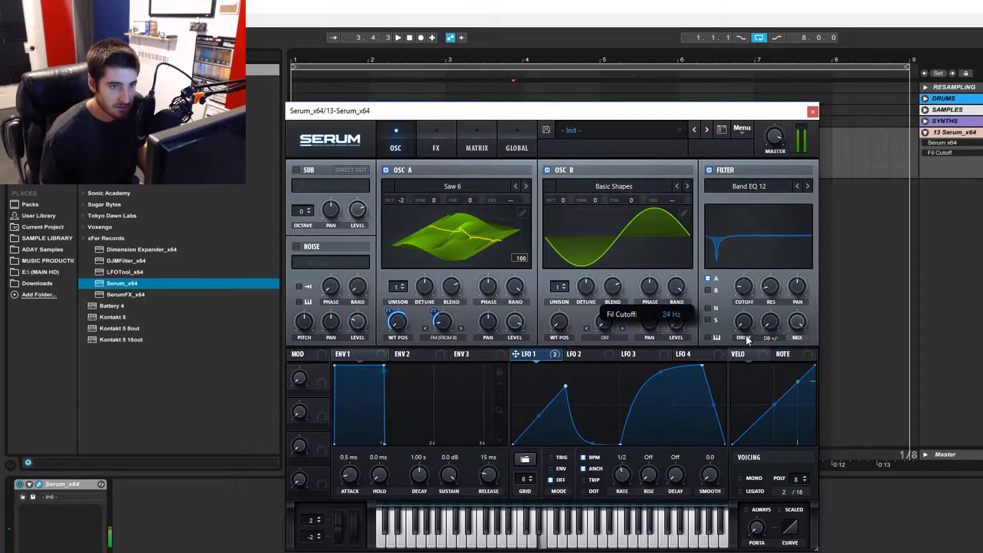
click(807, 186)
drag(744, 287, 771, 243)
click(771, 244)
click(807, 186)
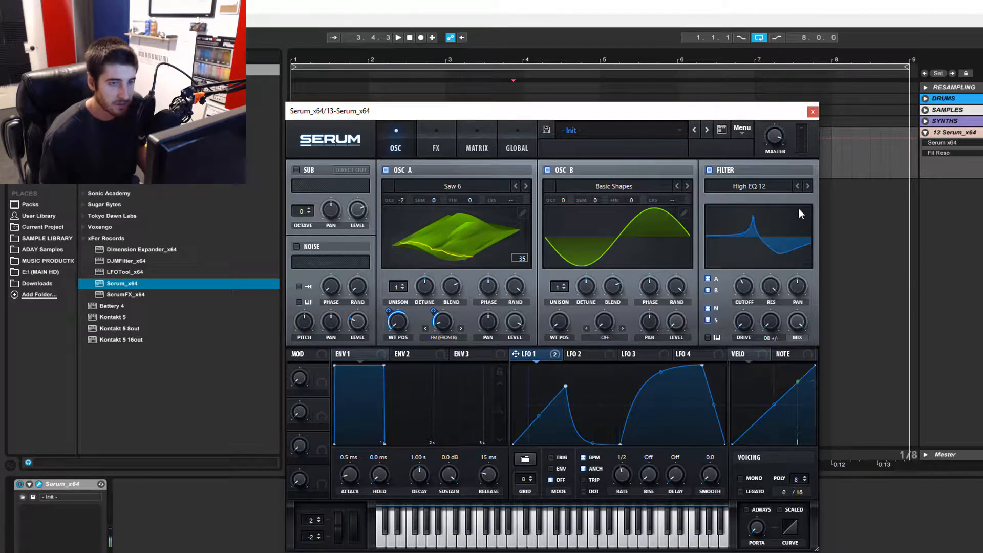
- Modulate the filter cutoff with LFO 1 and set the filter mix to 50%
drag(769, 293, 743, 289)
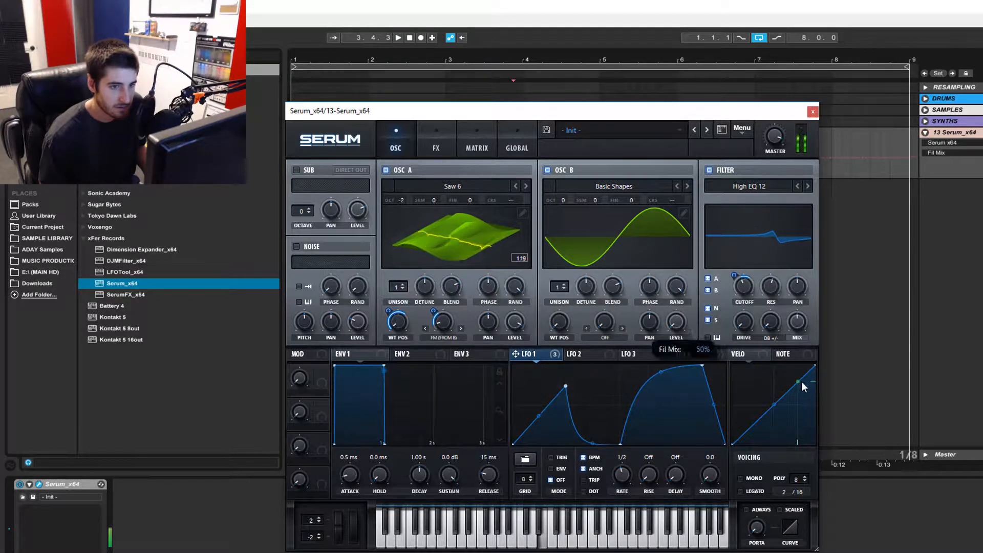
- Fine-tune the filter mix and the amount of LFO 1 modulation on the filter cutoff
drag(802, 326, 802, 333)
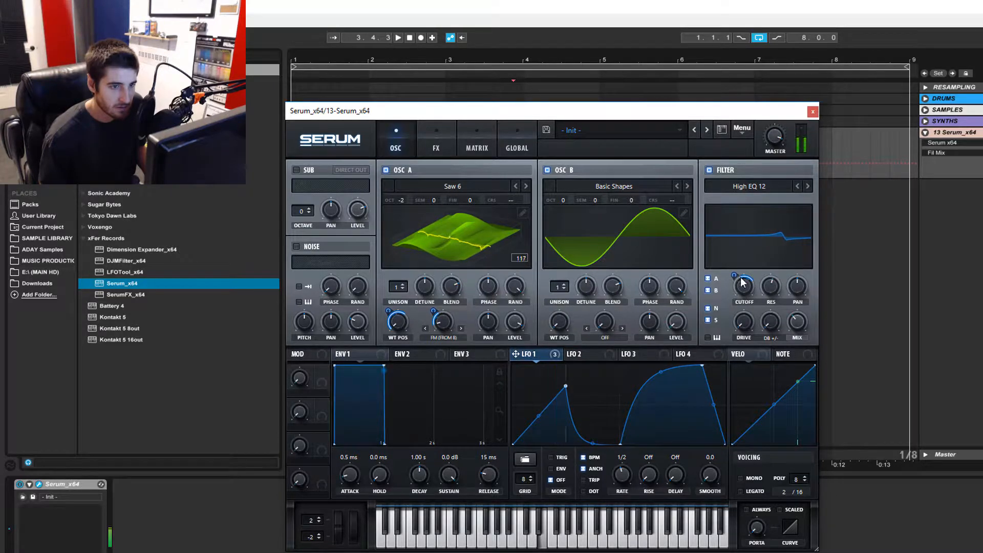
drag(735, 276, 738, 285)
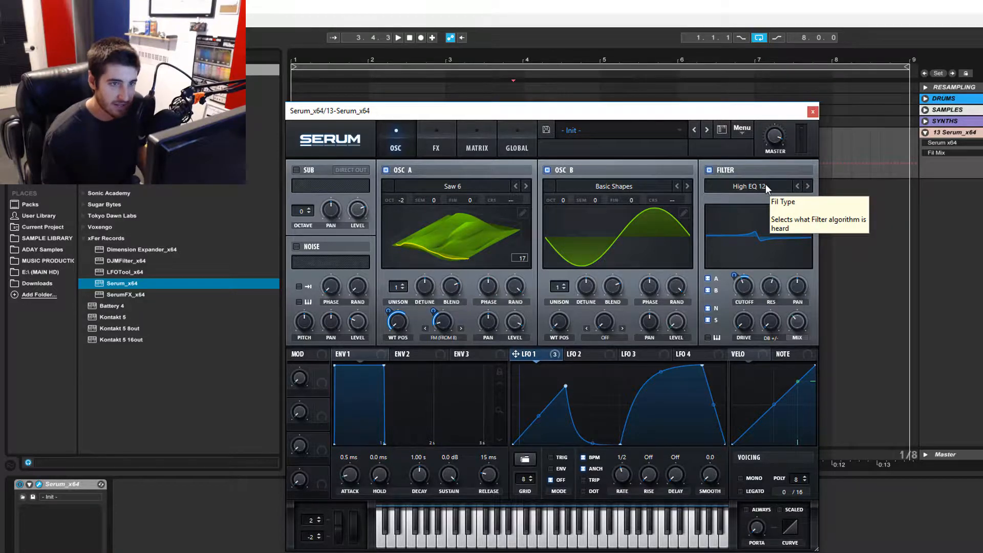
- Try the Combs and Allpasses filter types and go back to High EQ 12
click(808, 186)
click(808, 187)
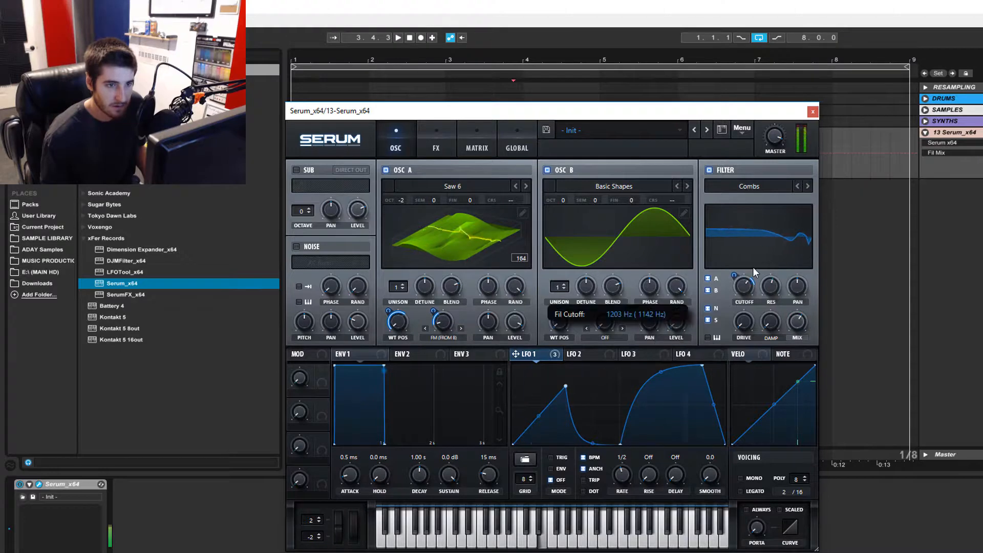
click(797, 187)
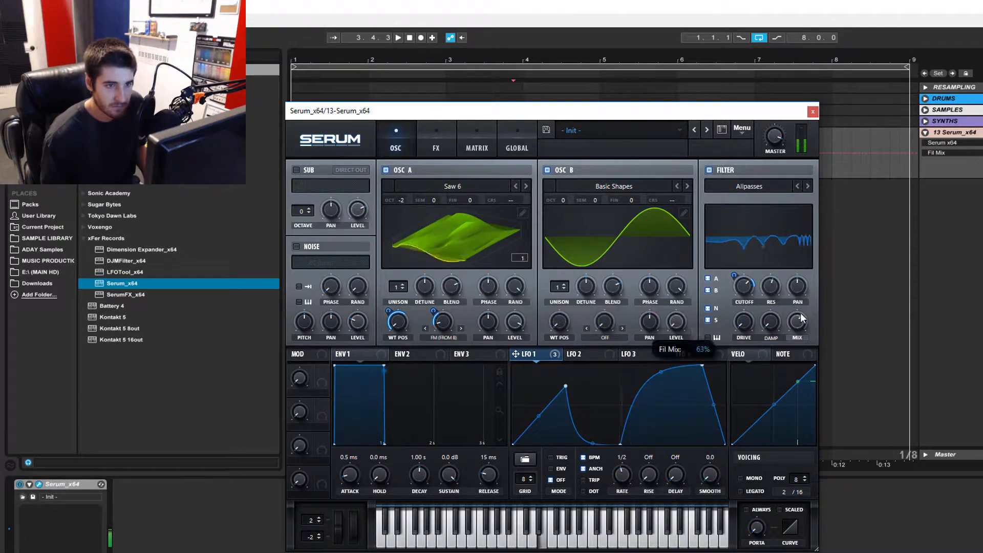
click(749, 186)
mouse_move(768, 239)
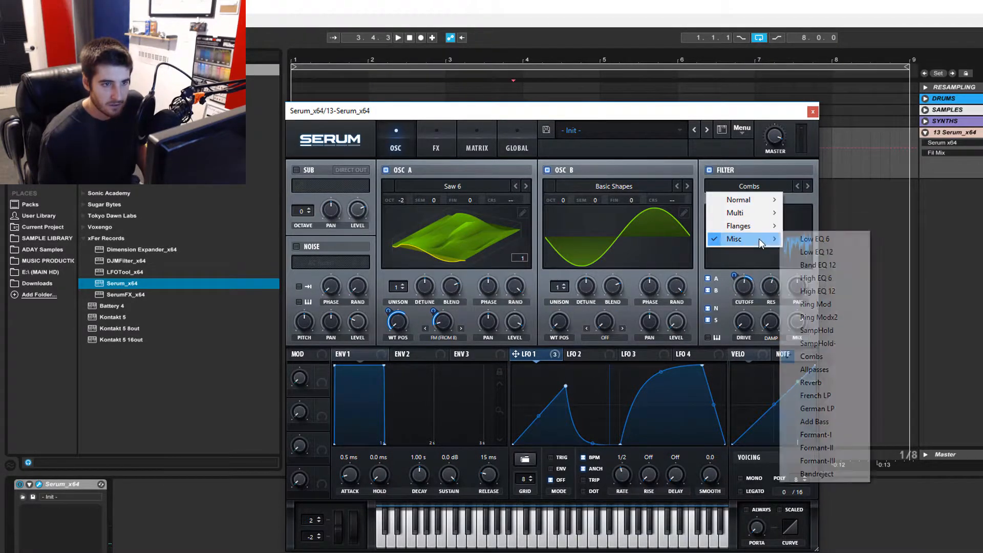
click(832, 292)
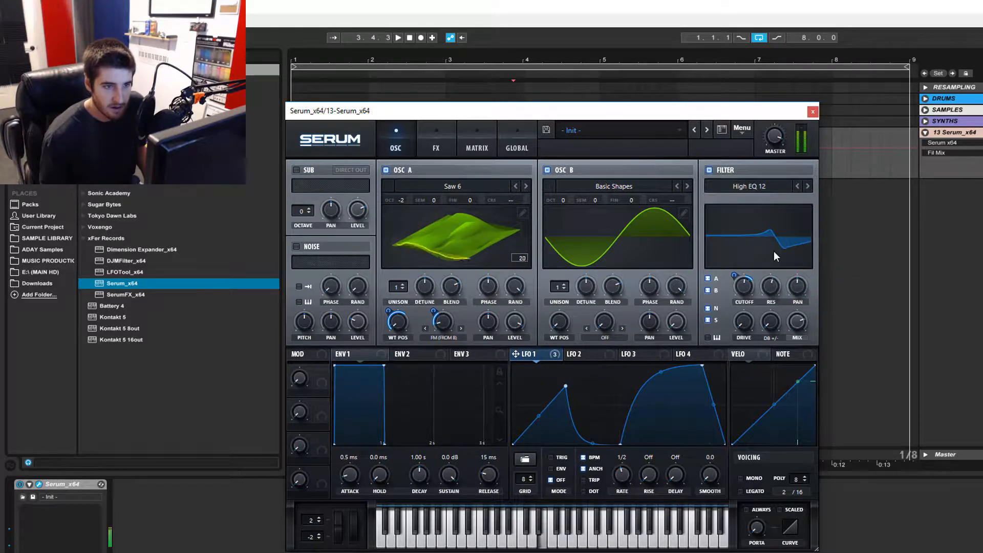
- Lower the filter cutoff and mix, and enable the sub oscillator with Direct Out
drag(748, 280, 746, 305)
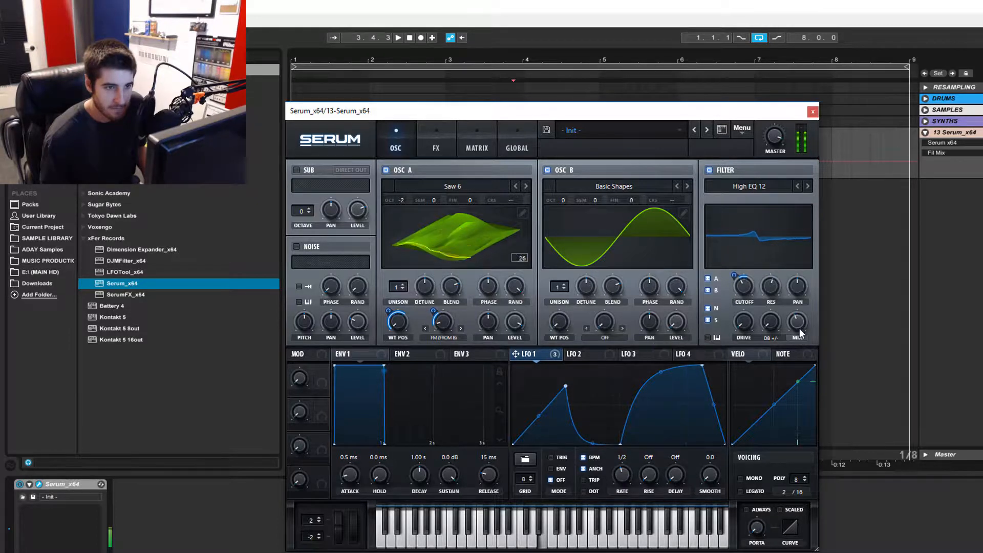
mouse_move(749, 285)
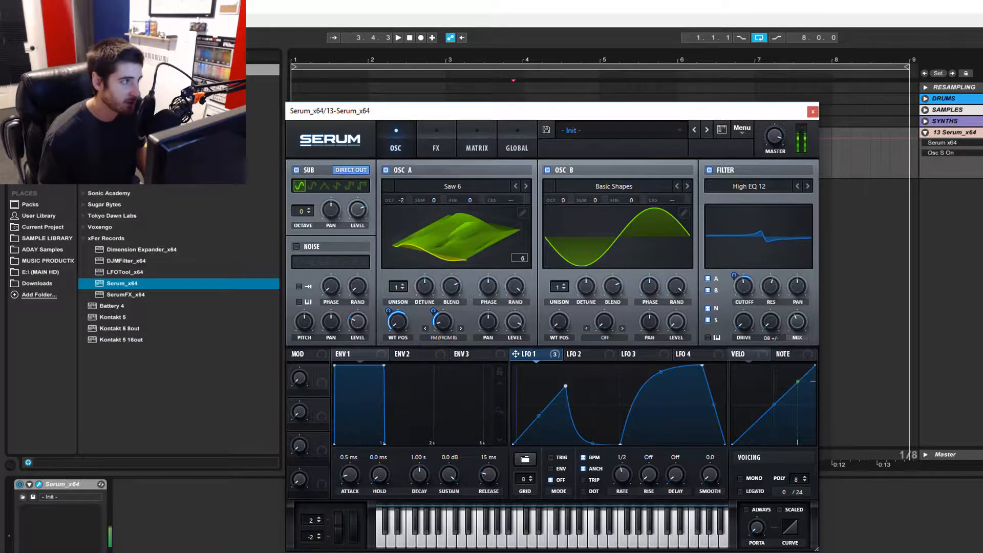
- Add EQ Eight after Serum on the track and move the Serum window clear of the EQ display
click(39, 103)
click(40, 114)
drag(98, 192, 177, 504)
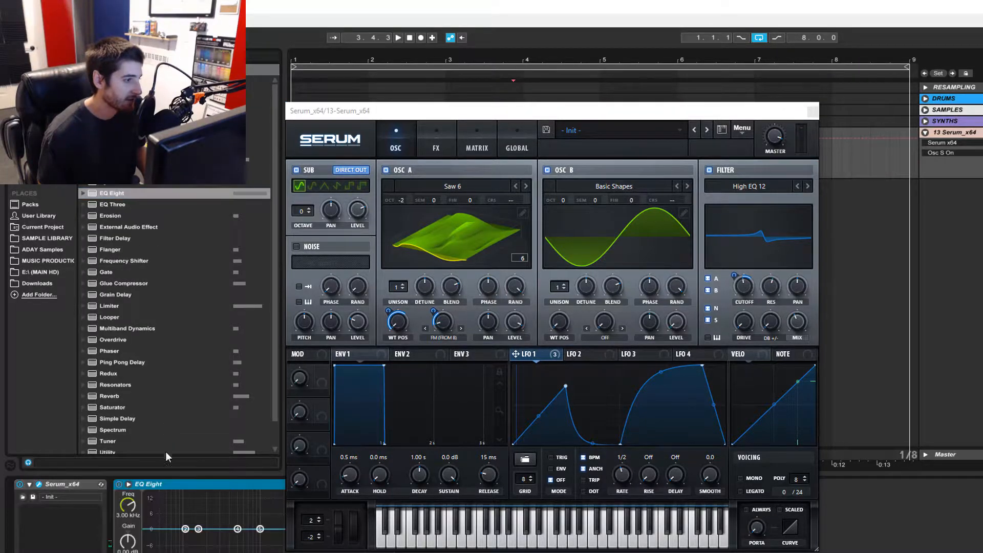
drag(549, 109, 645, 45)
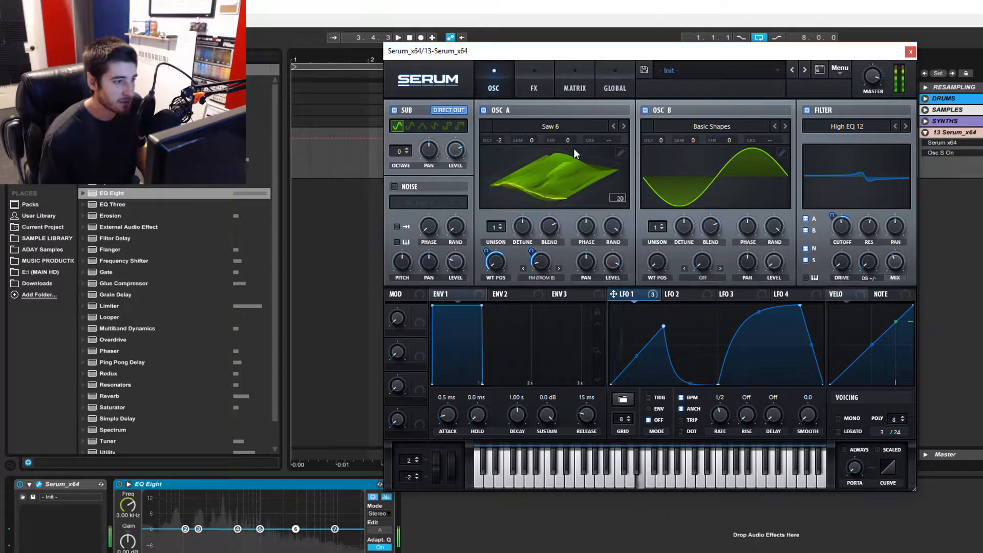
- Set the sub oscillator's octave to -3 and modulate its level with LFO 1
click(407, 152)
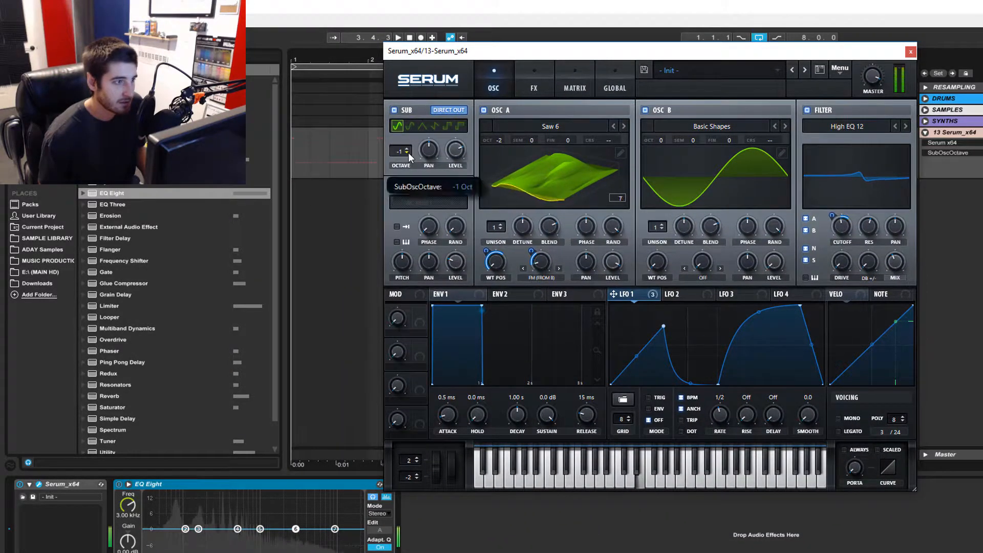
click(408, 153)
click(408, 153)
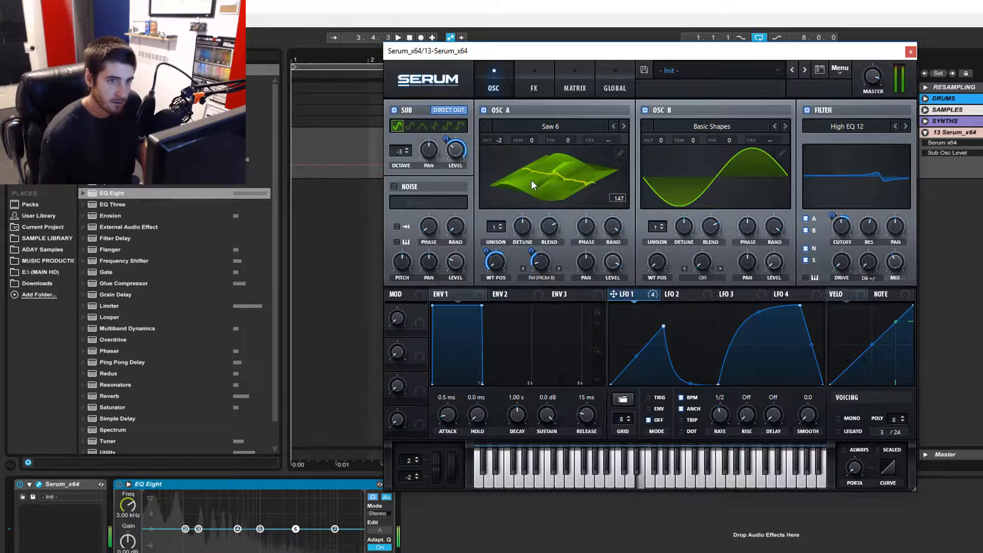
- Enable the EQ effect with a low-pass high band and modulate that band's frequency with LFO 1
click(536, 86)
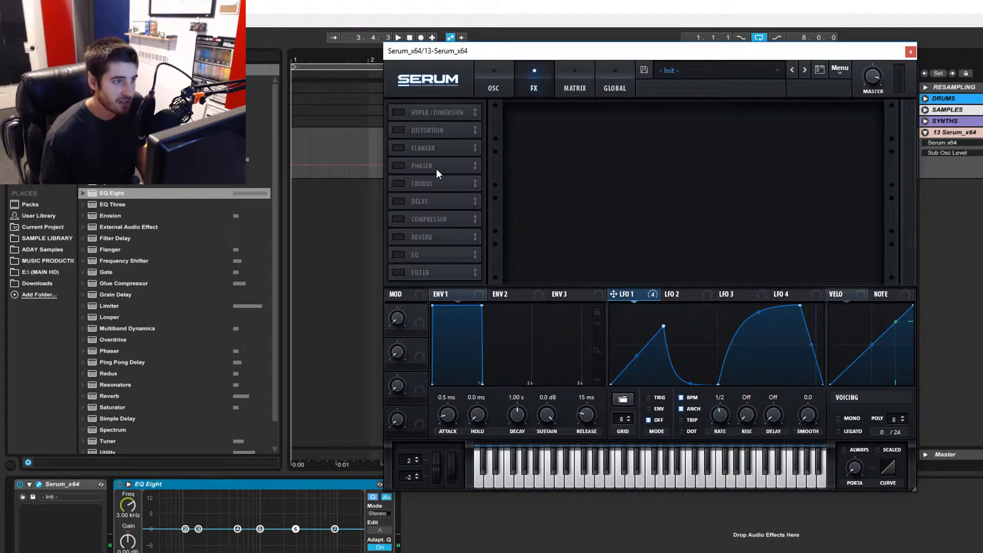
click(403, 256)
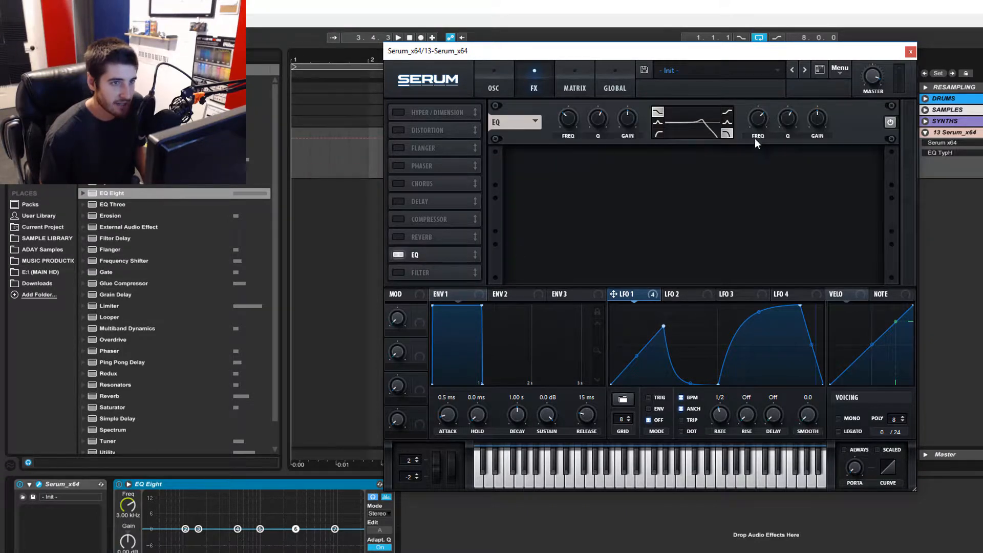
key(d)
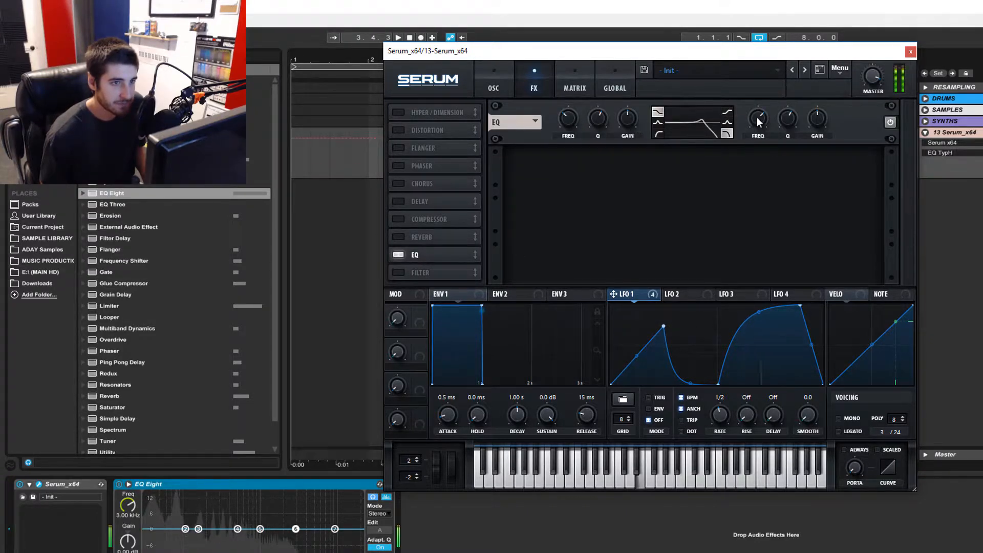
drag(758, 121, 765, 96)
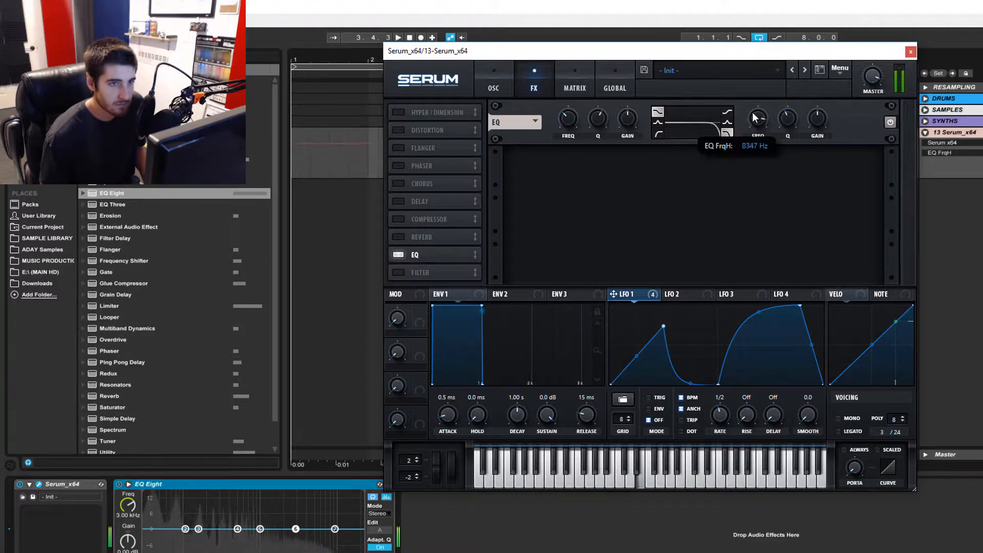
mouse_move(760, 137)
mouse_down()
mouse_move(750, 102)
mouse_move(759, 137)
mouse_move(757, 89)
mouse_move(750, 124)
mouse_up()
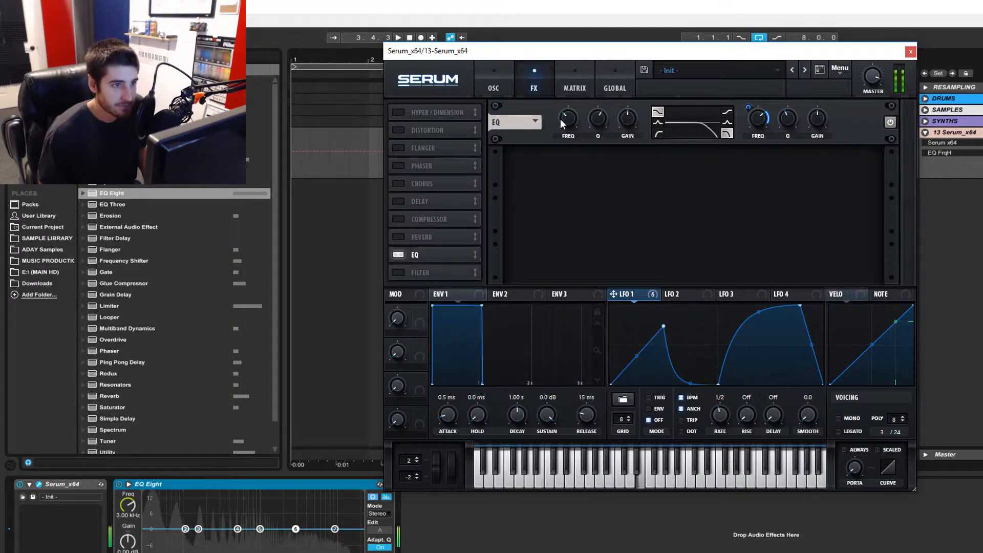
- Make the EQ's low band a peak with raised gain and lower Q, and modulate its frequency with LFO 1
click(658, 122)
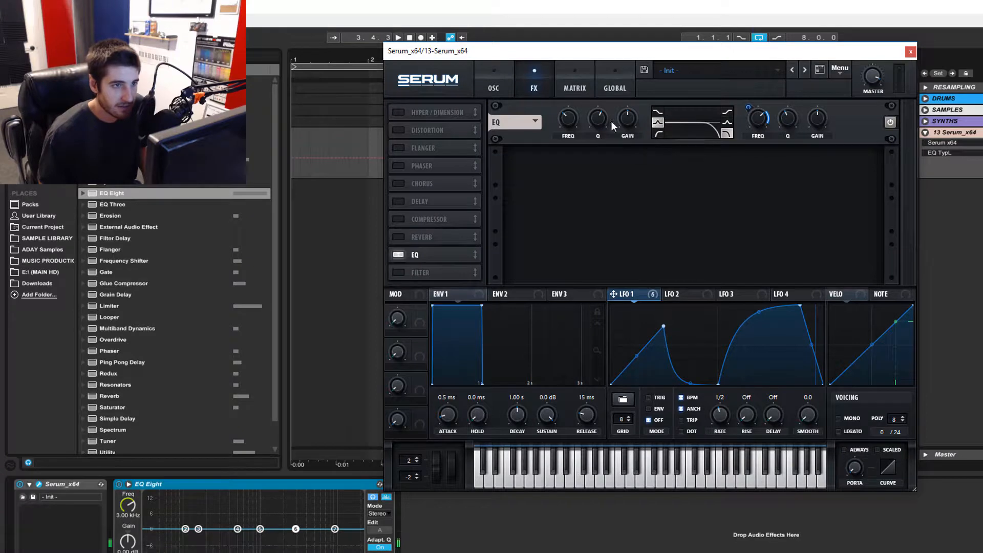
drag(631, 118, 632, 109)
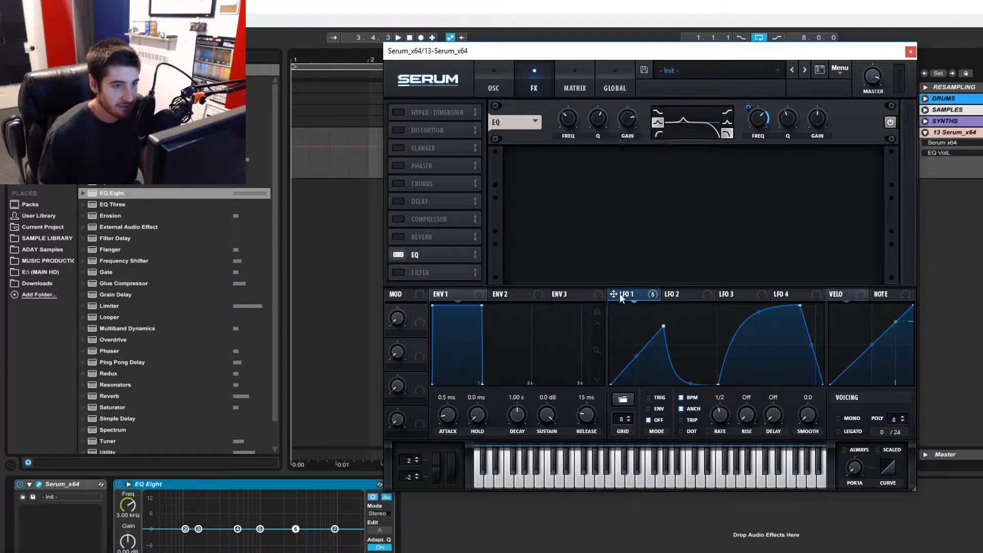
click(569, 119)
drag(559, 108, 566, 141)
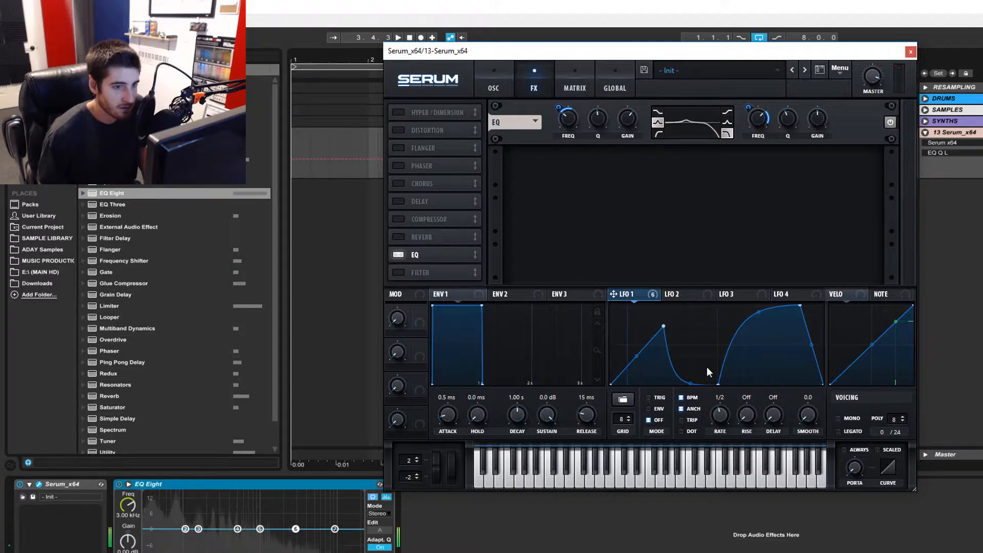
- Reduce LFO 1 to a single, gently curved rise by removing the first peak, and set its rate to 1/4
drag(720, 413, 723, 428)
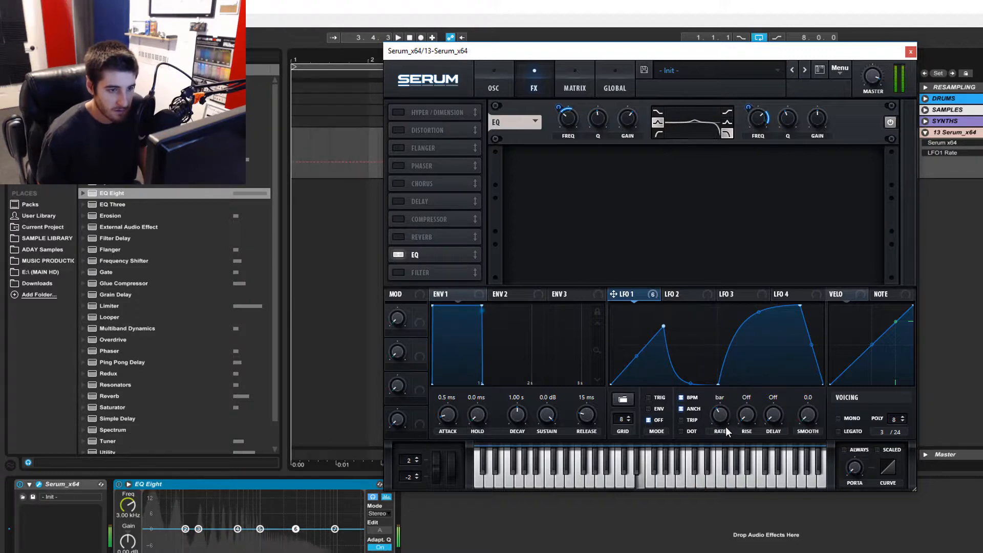
drag(718, 384, 594, 409)
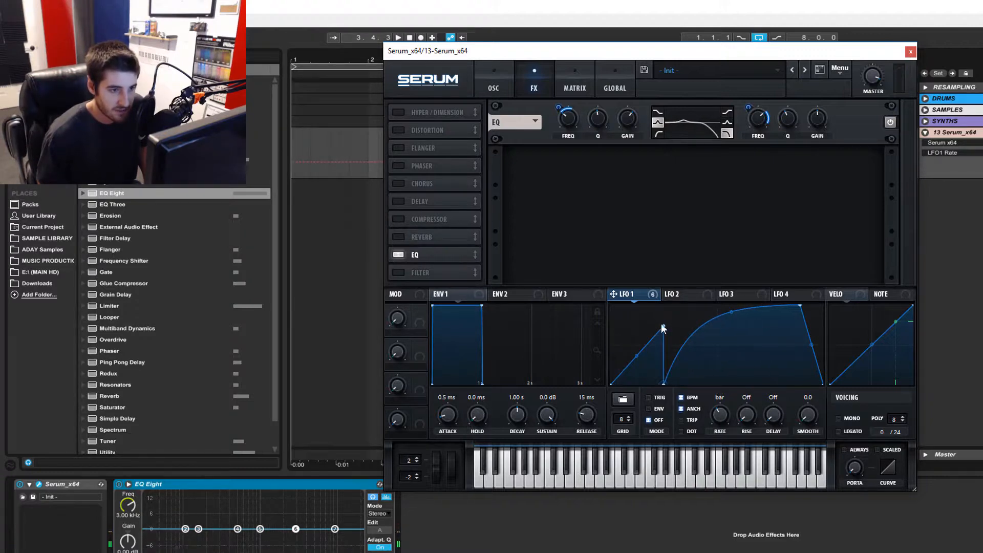
double_click(663, 327)
drag(664, 384, 610, 384)
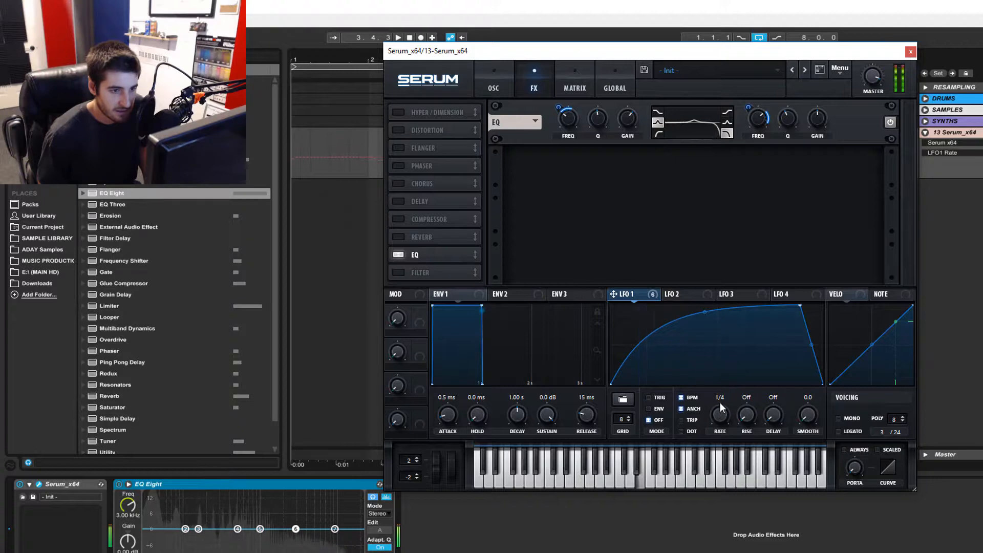
drag(706, 313, 705, 323)
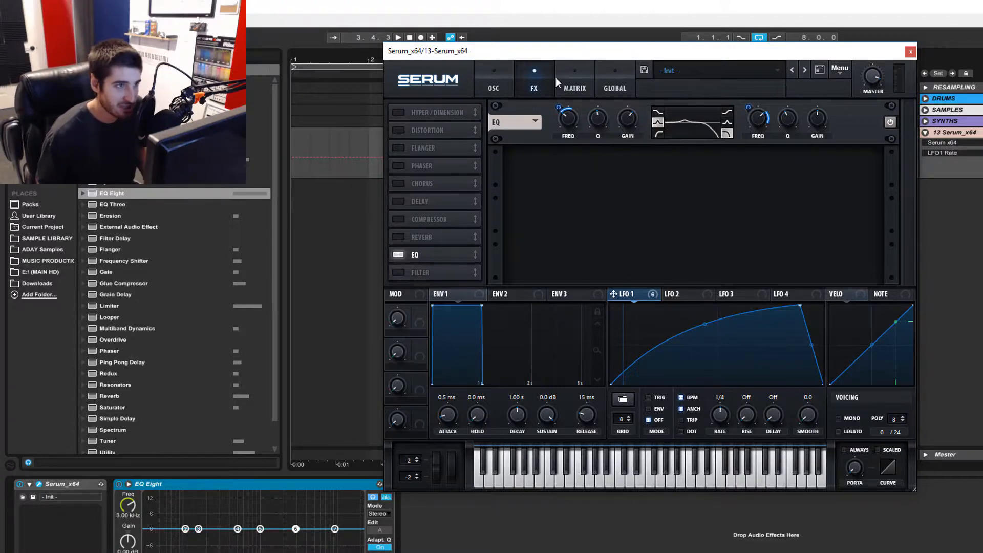
- Enable the AC hum1 noise oscillator with key tracking, lower its level and modulate that level with LFO 1
click(499, 86)
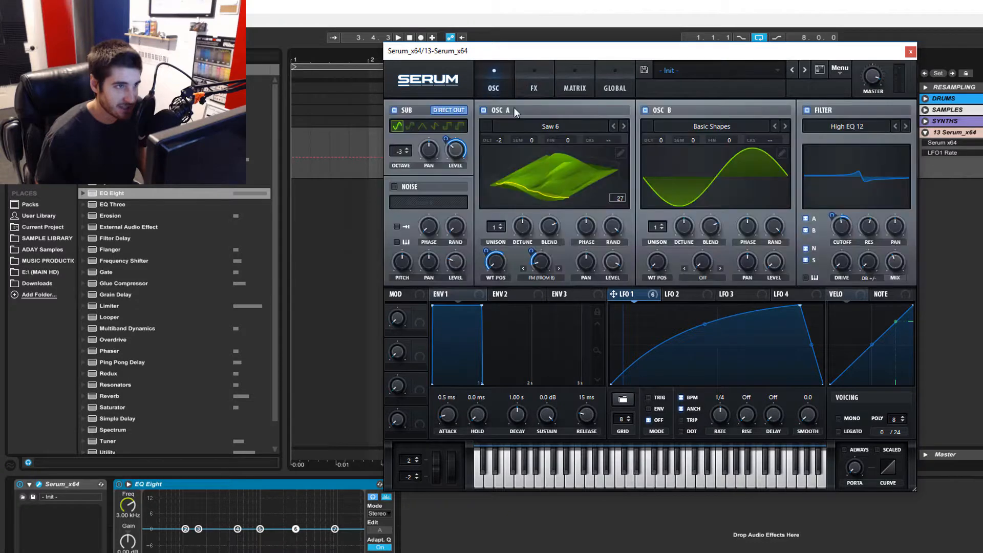
click(394, 186)
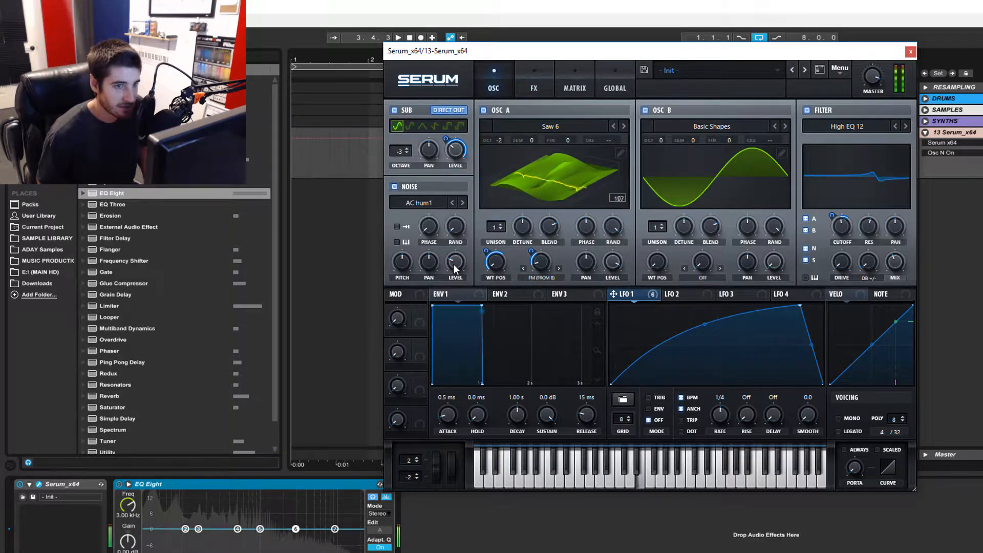
click(805, 277)
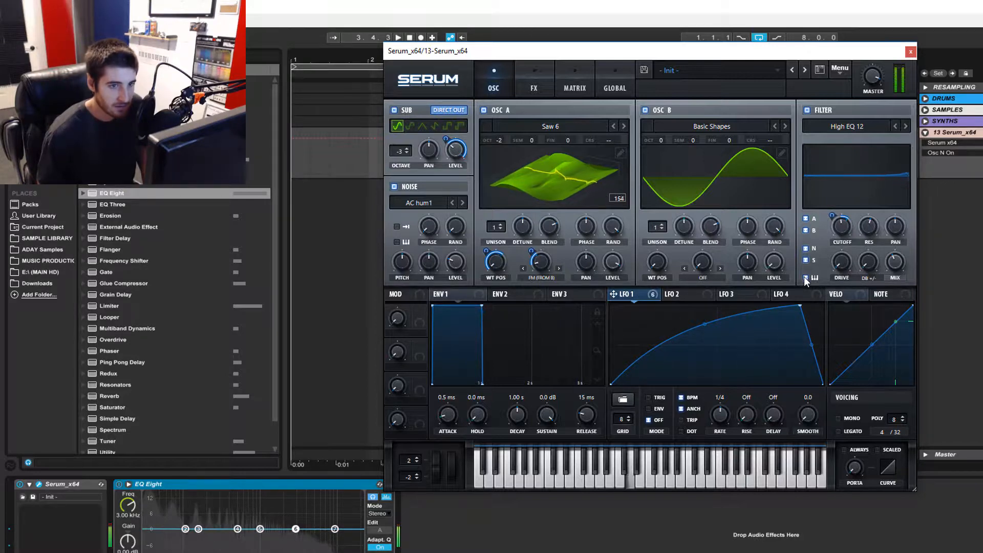
click(805, 278)
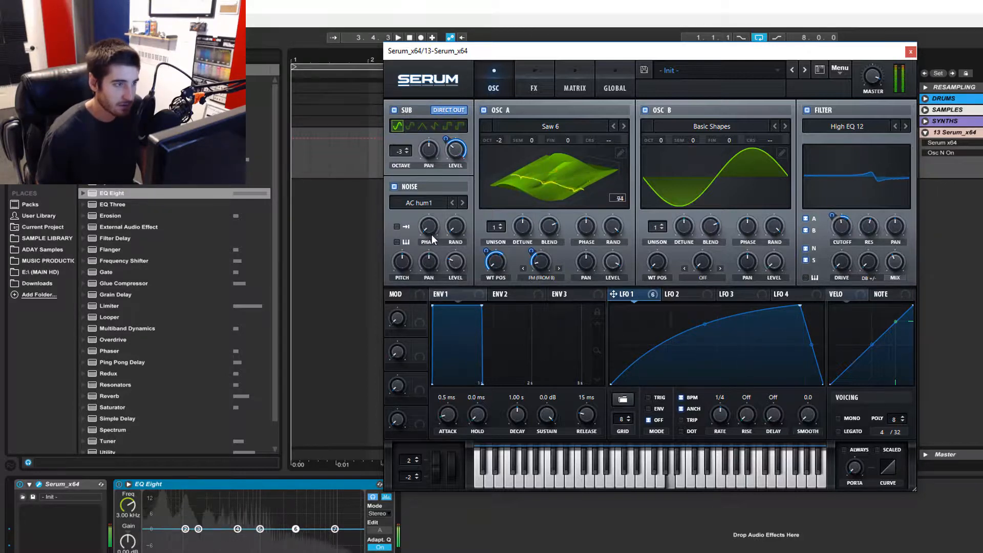
click(397, 241)
mouse_move(456, 263)
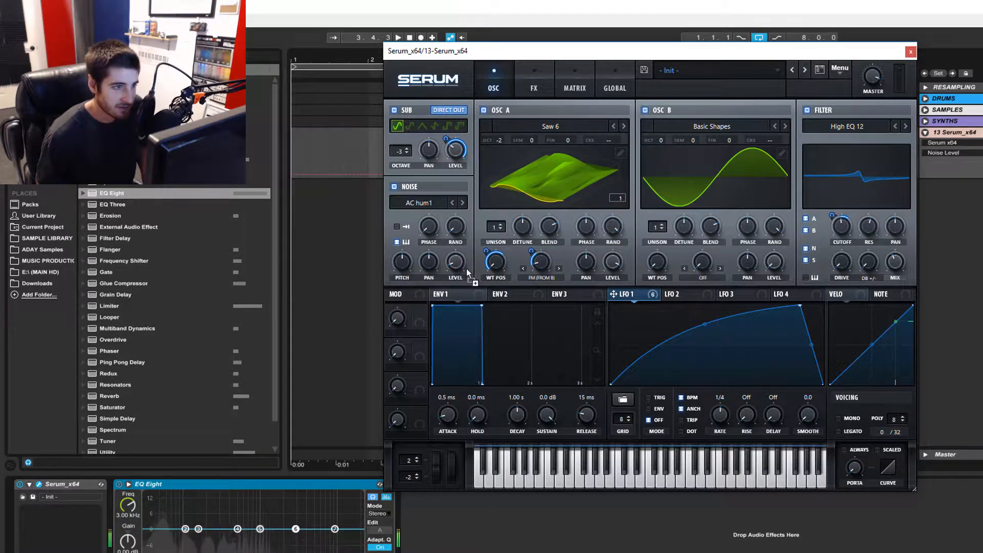
drag(448, 253, 447, 296)
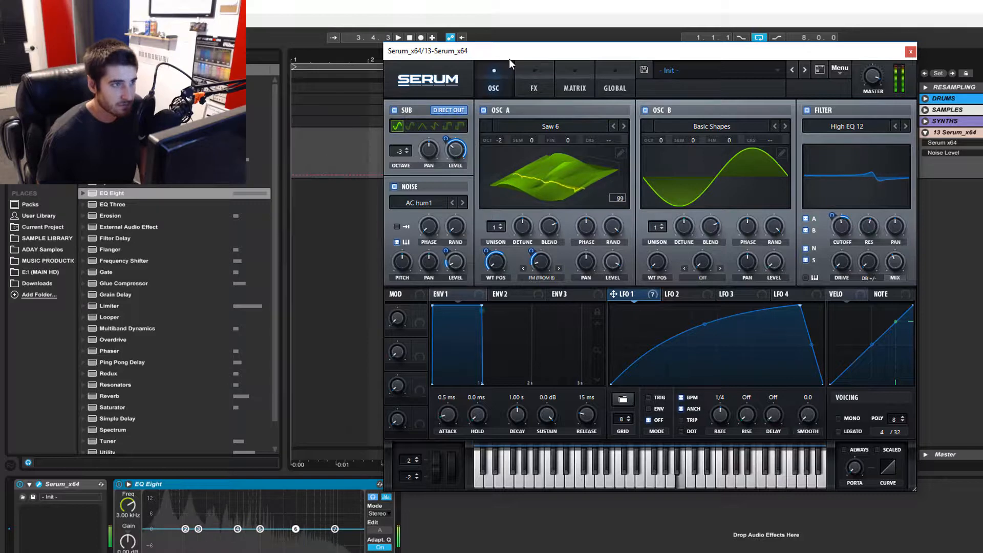
- Enable mono and legato voicing, and set LFO 1's mode to Trig
click(534, 82)
click(851, 418)
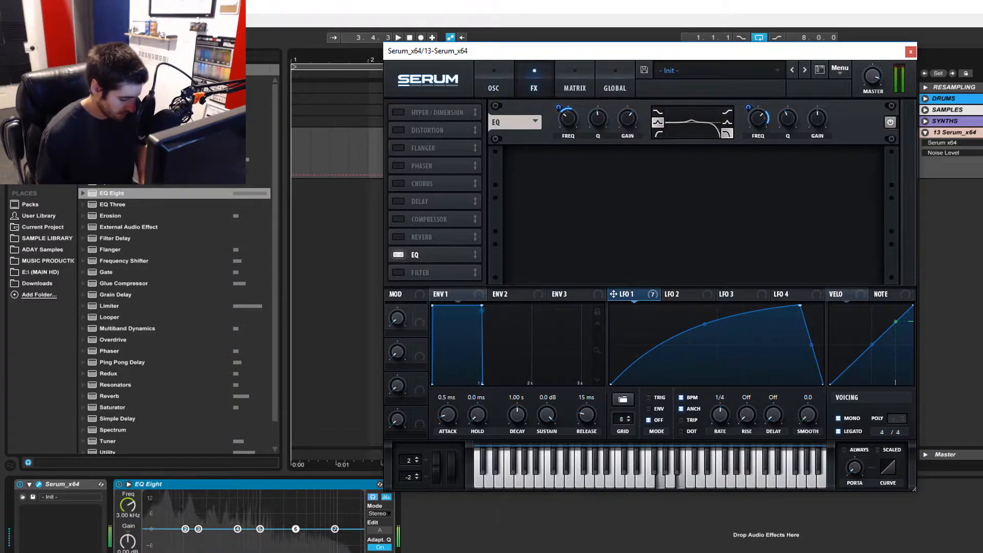
click(648, 397)
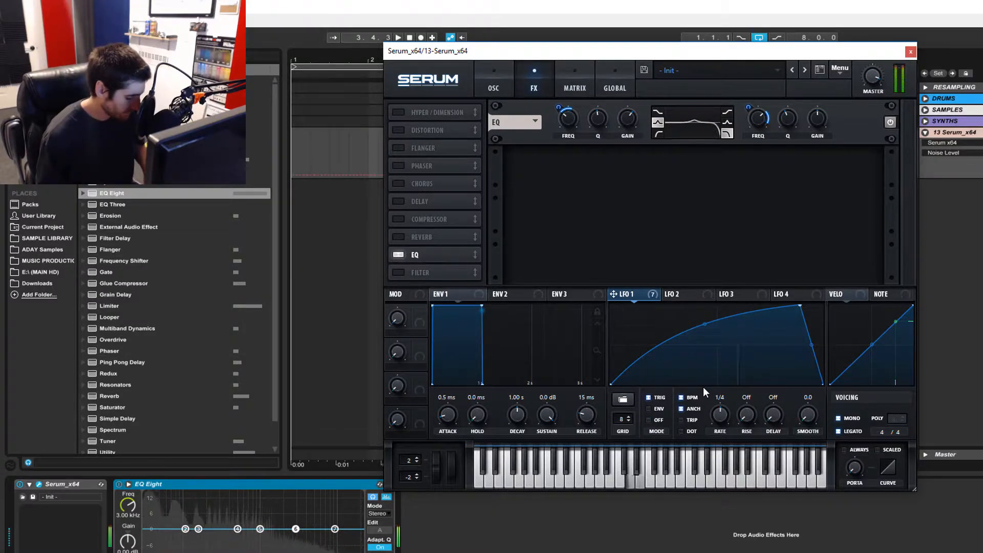
- Enable the Hyper/Dimension effect in the effects rack
click(494, 84)
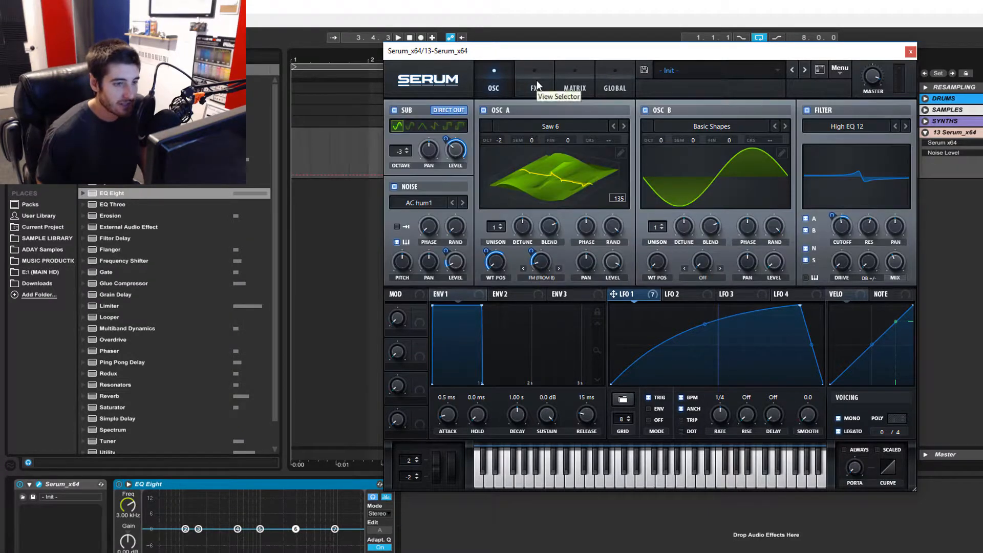
click(536, 83)
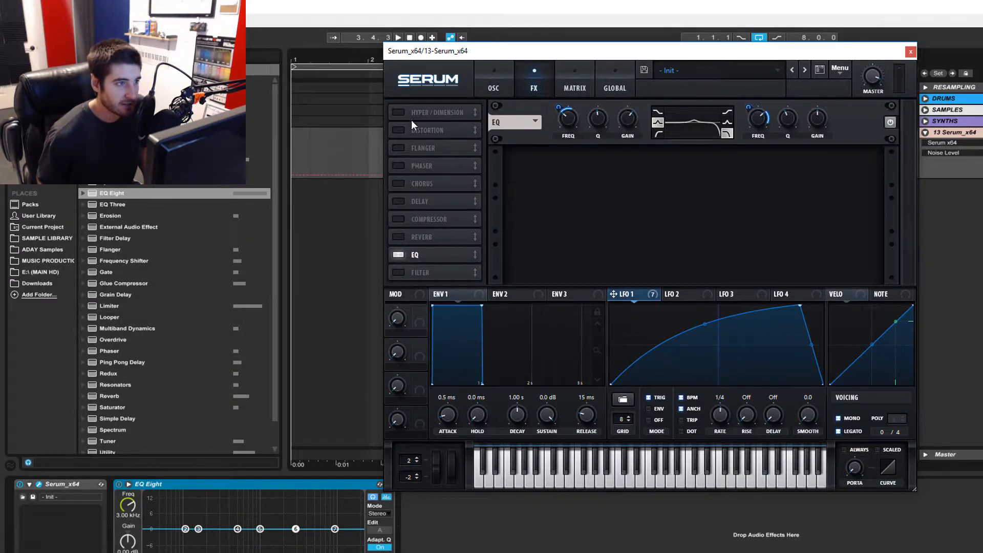
click(398, 112)
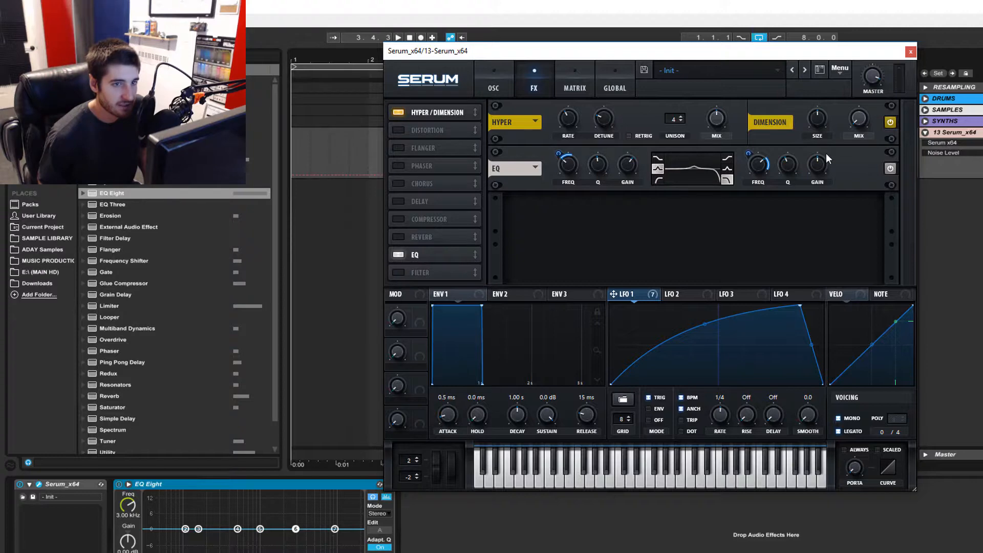
- Lower the Hyper effect's mix and reduce the Dimension size to 8%
mouse_move(724, 128)
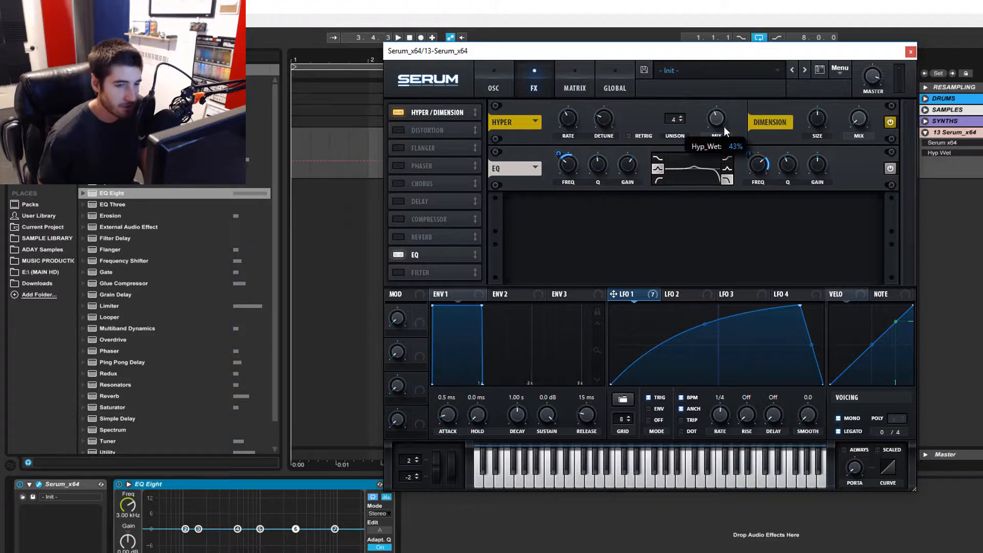
drag(724, 128, 748, 191)
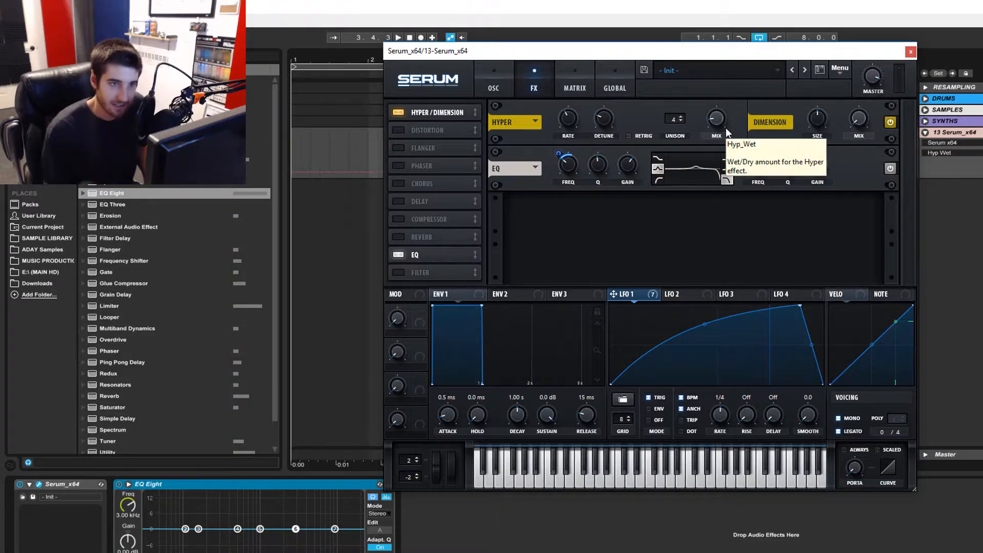
click(828, 126)
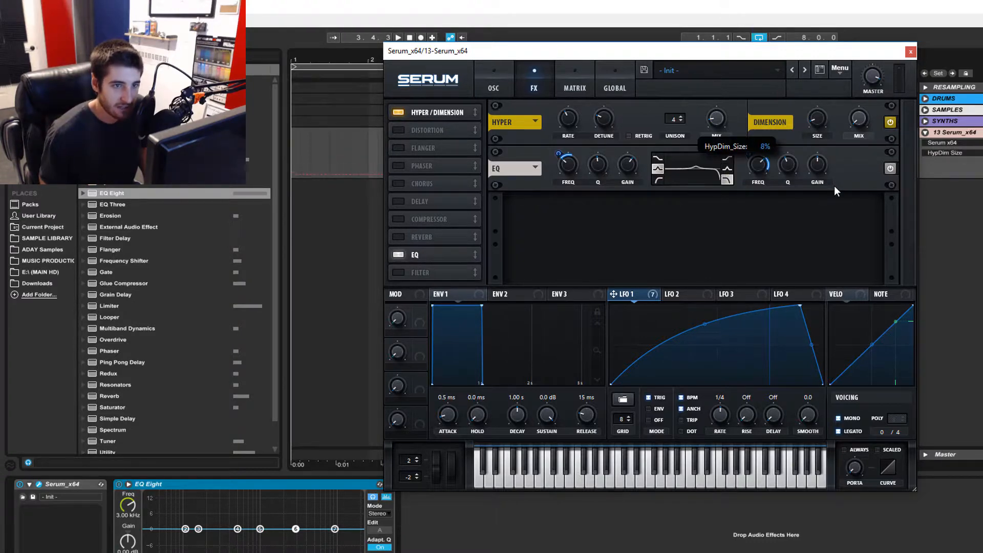
- Set the Dimension mix to about 7% and modulate it with LFO 1
click(865, 123)
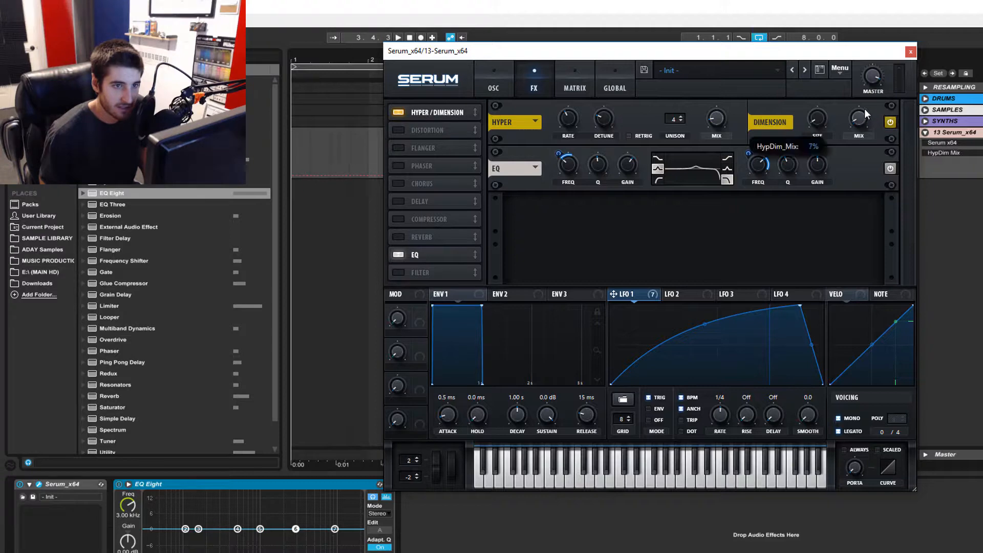
drag(850, 149, 852, 119)
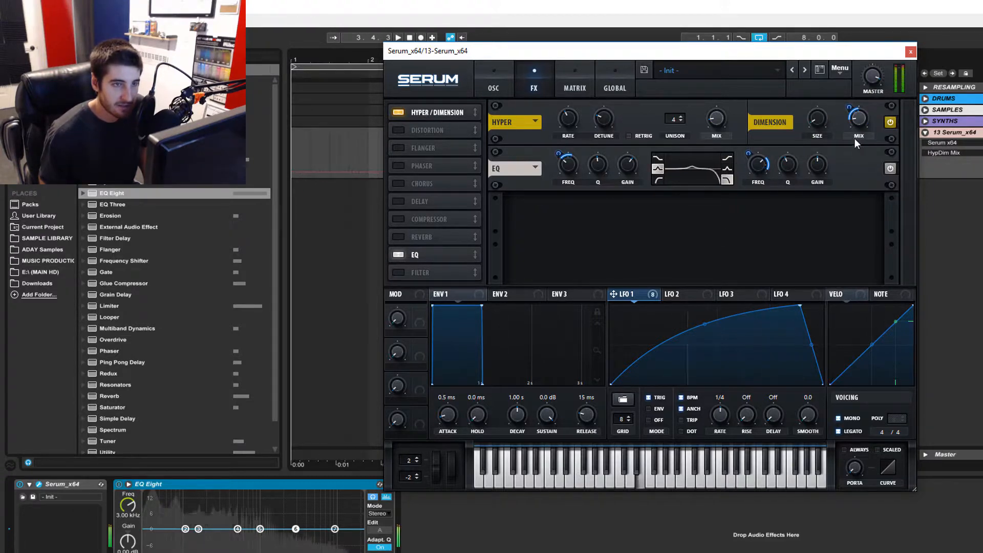
click(871, 94)
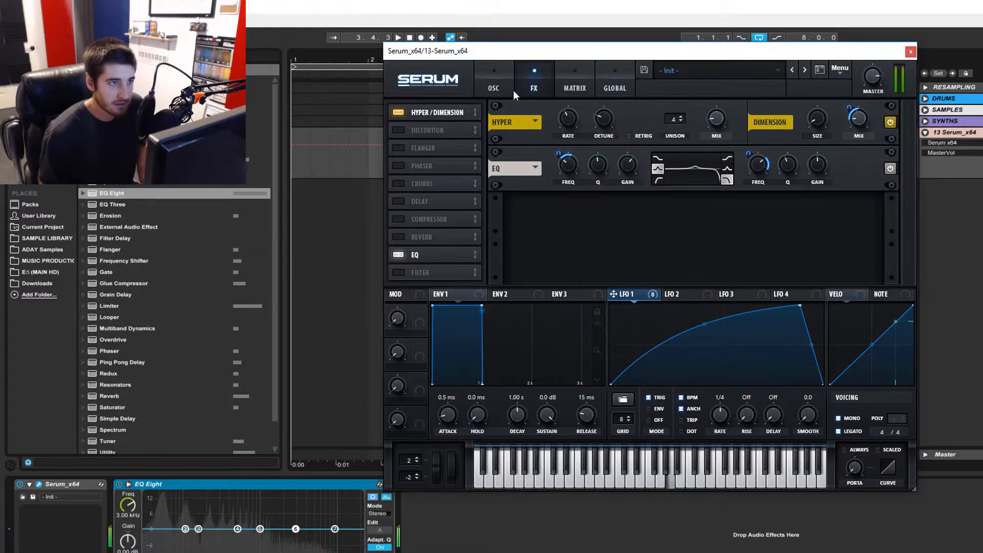
- Adjust the LFO 1 modulation amount on the sub oscillator's level to 64
click(497, 87)
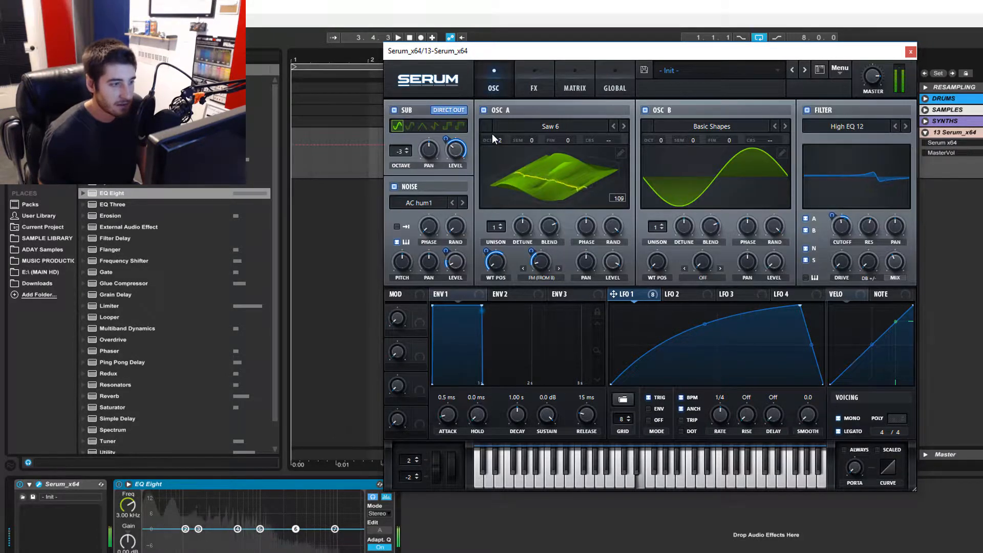
drag(447, 140, 448, 150)
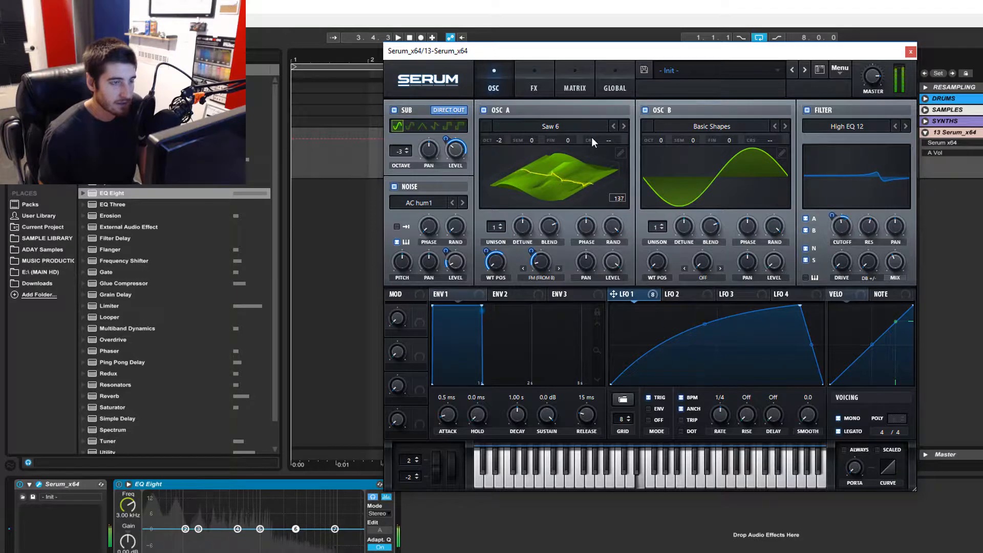
mouse_move(451, 139)
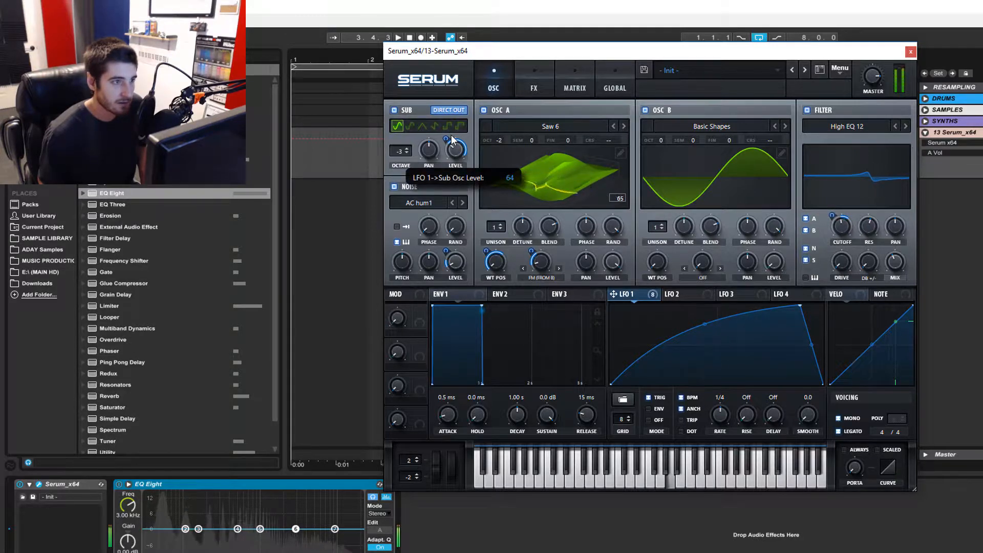
- Enable Distortion with 76% drive and a post band-pass filter, and modulate the filter frequency with LFO 1
click(543, 82)
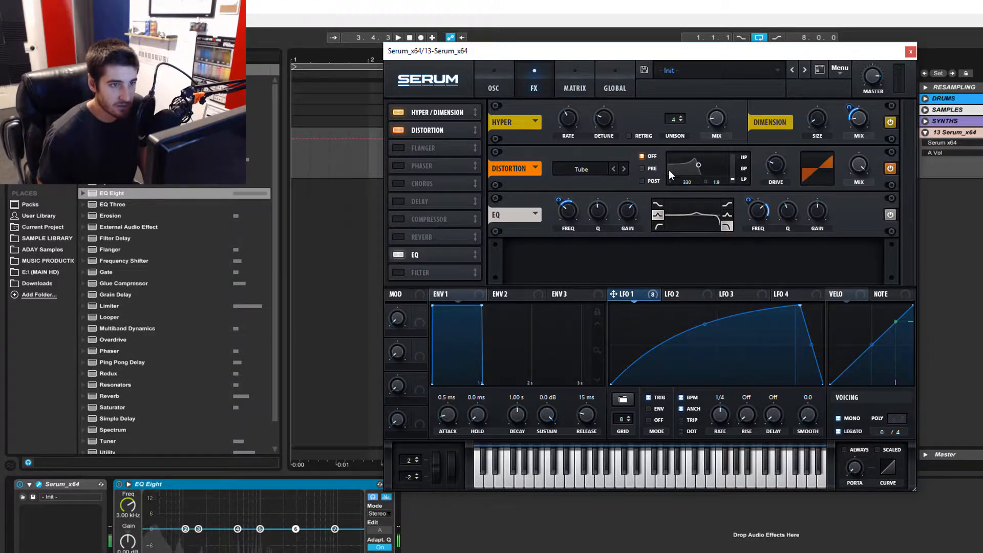
drag(766, 173, 804, 116)
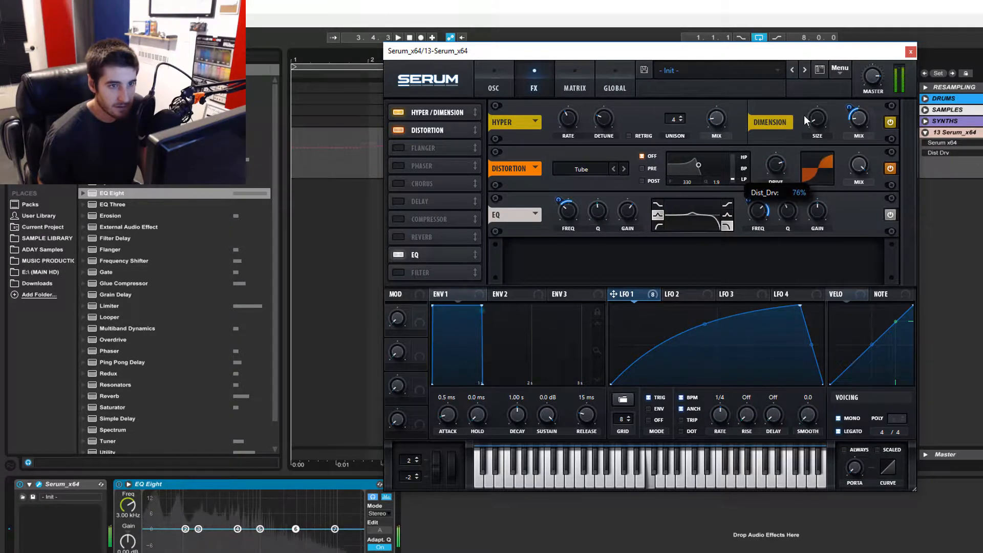
click(649, 180)
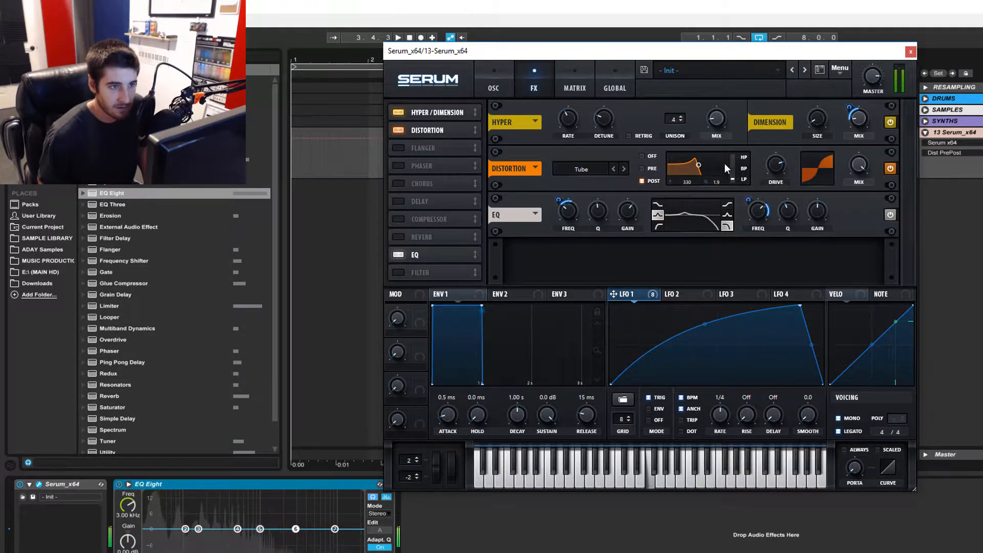
drag(736, 169, 752, 122)
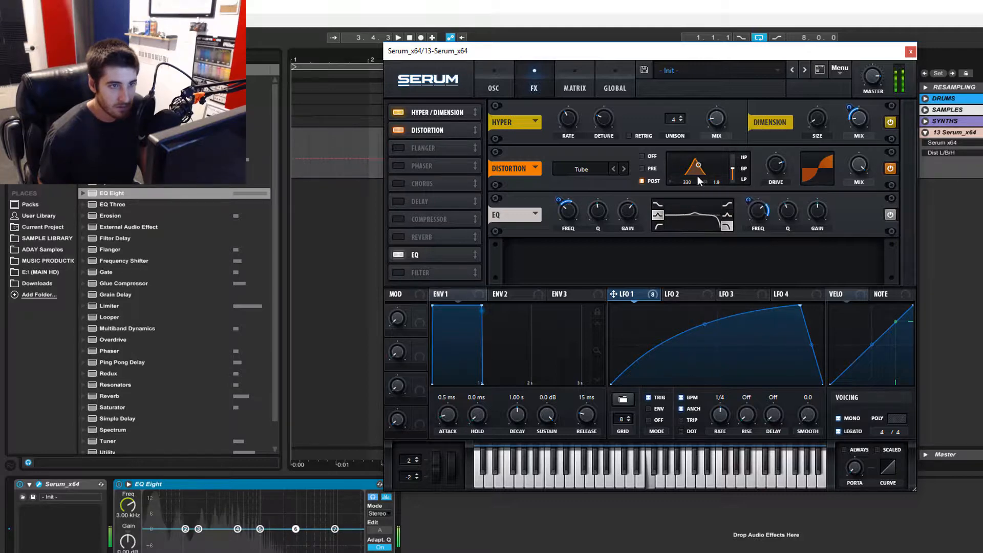
mouse_move(683, 176)
mouse_down()
mouse_move(699, 149)
mouse_move(696, 184)
mouse_move(694, 173)
mouse_up()
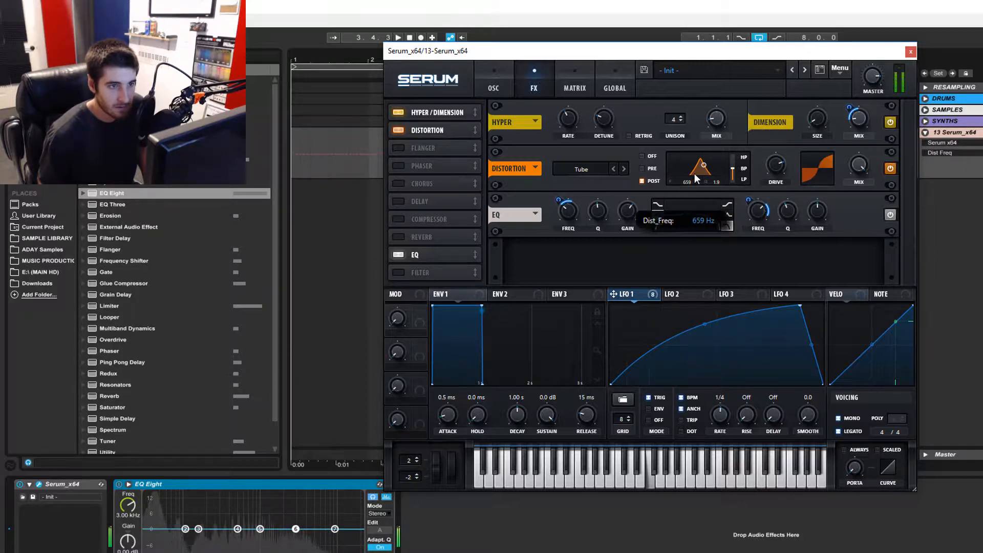
drag(612, 294, 687, 181)
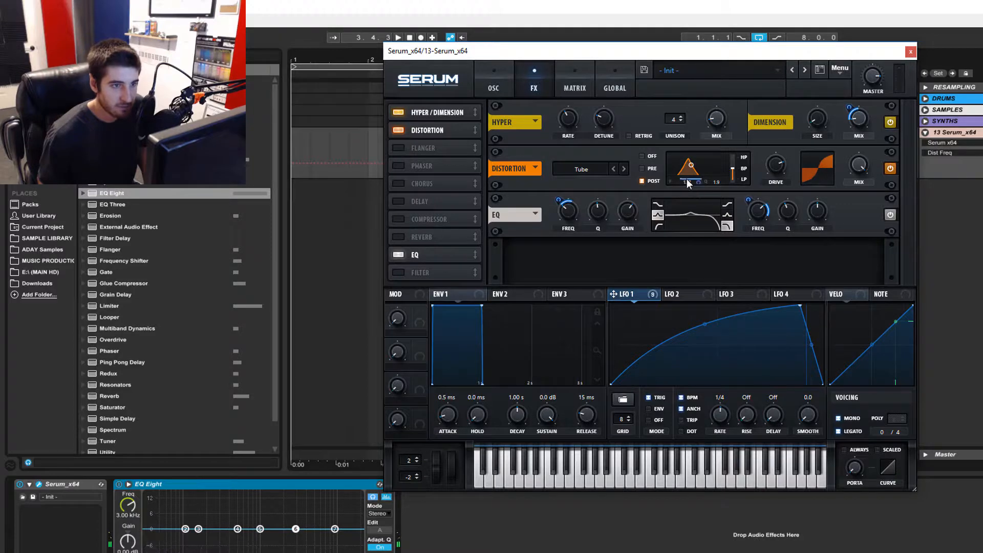
- Change the distortion type to Diode 1, lower its mix and set its filter frequency to 139 Hz
click(627, 168)
click(627, 168)
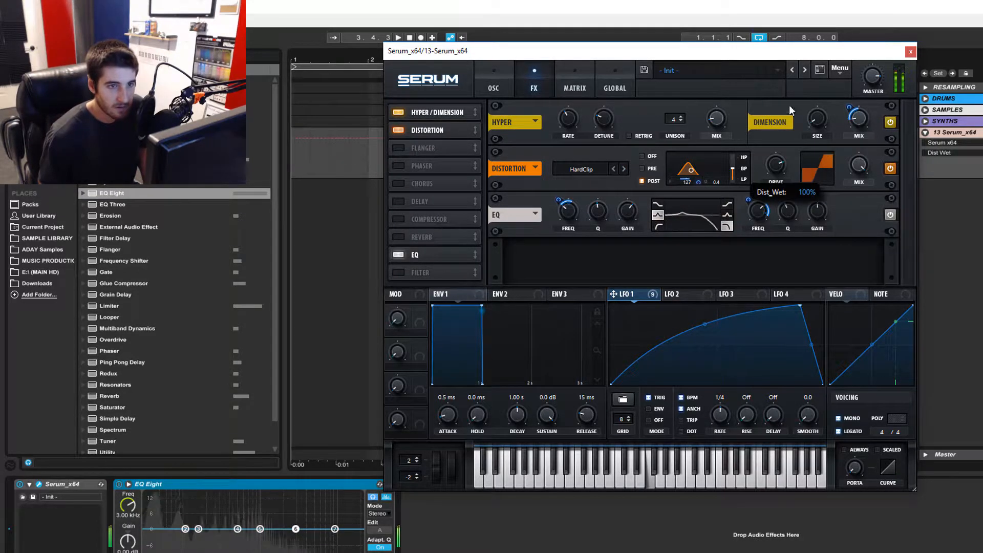
click(623, 169)
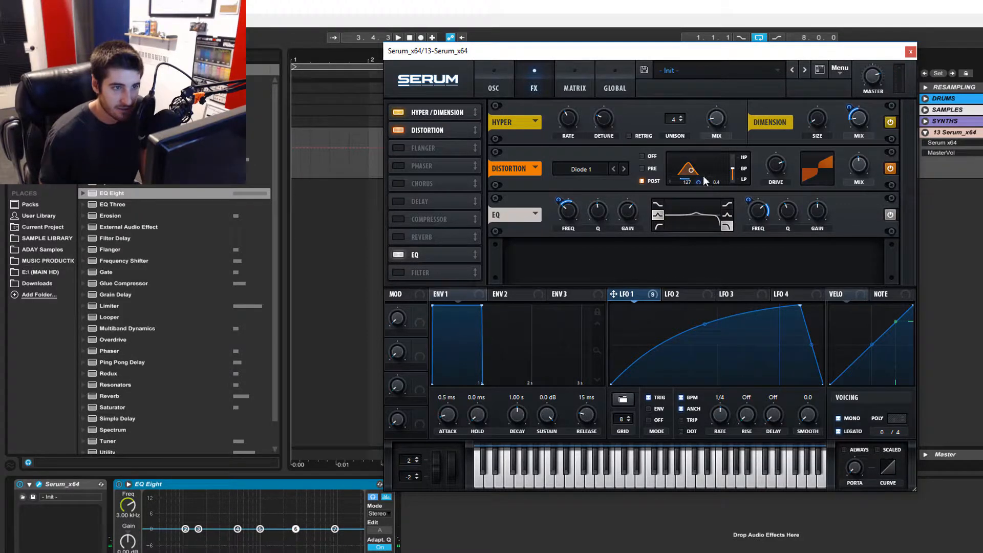
drag(687, 183, 687, 184)
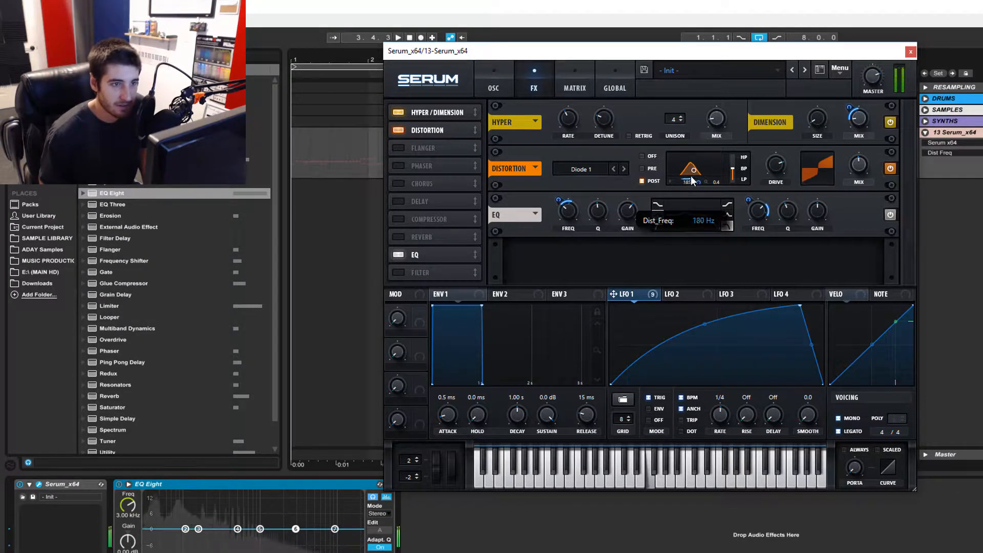
drag(690, 176, 715, 209)
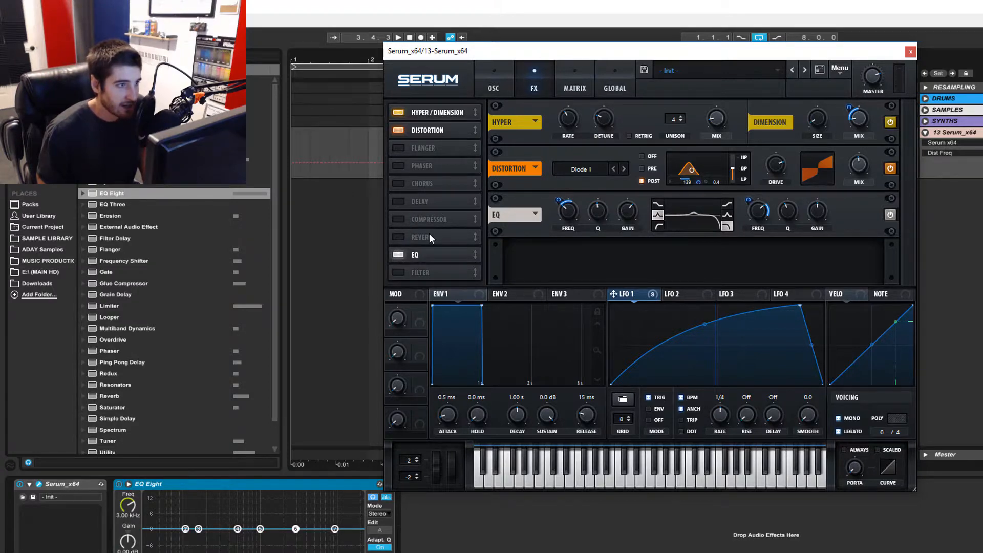
- Enable Reverb with a shorter decay and low mix, and modulate the mix moderately with ENV 1
click(443, 236)
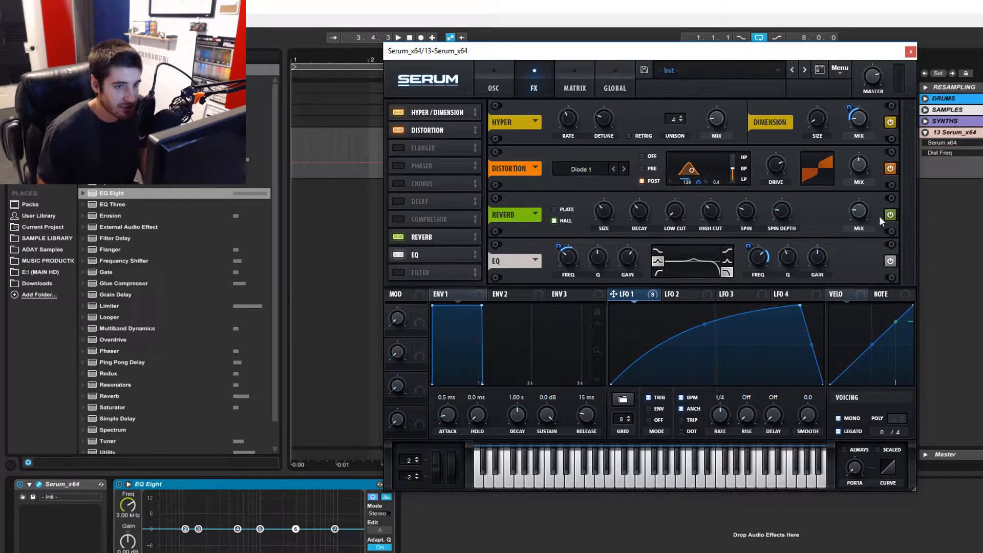
drag(435, 294, 776, 245)
drag(856, 221, 855, 221)
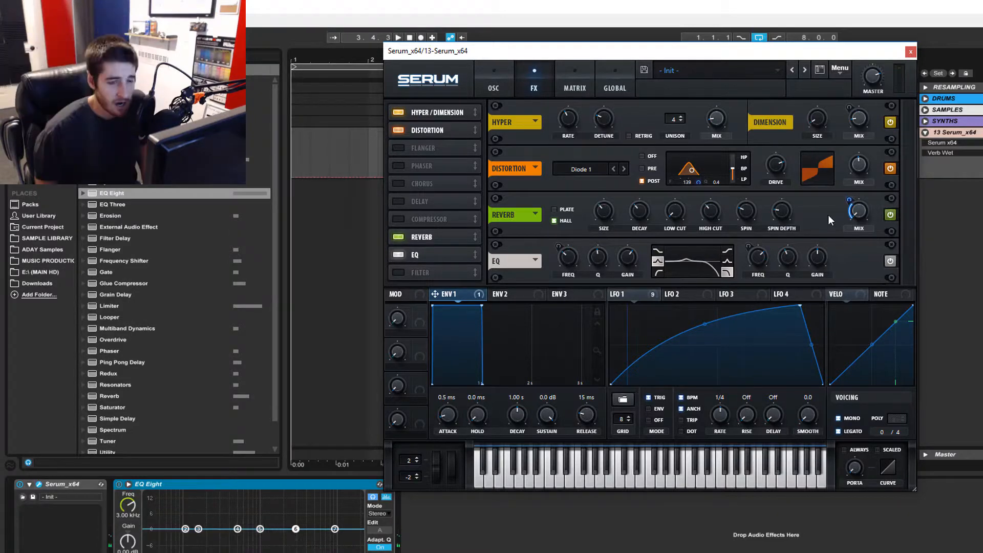
drag(641, 216, 658, 279)
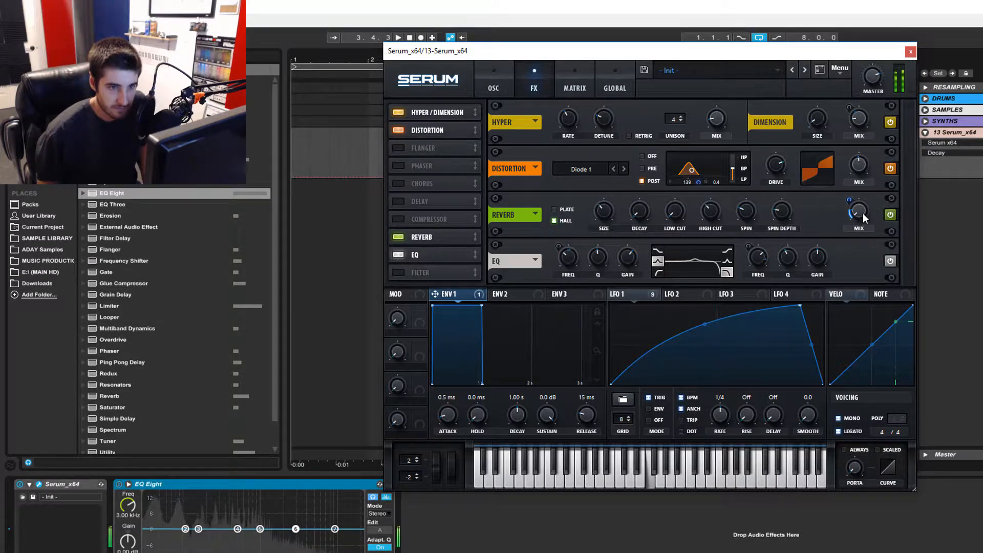
drag(862, 213, 903, 242)
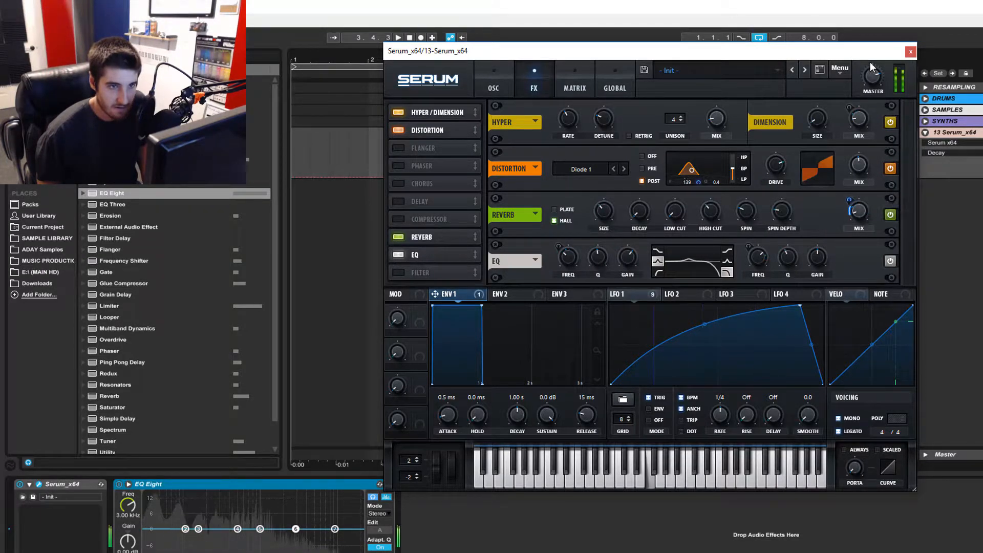
drag(864, 210, 863, 241)
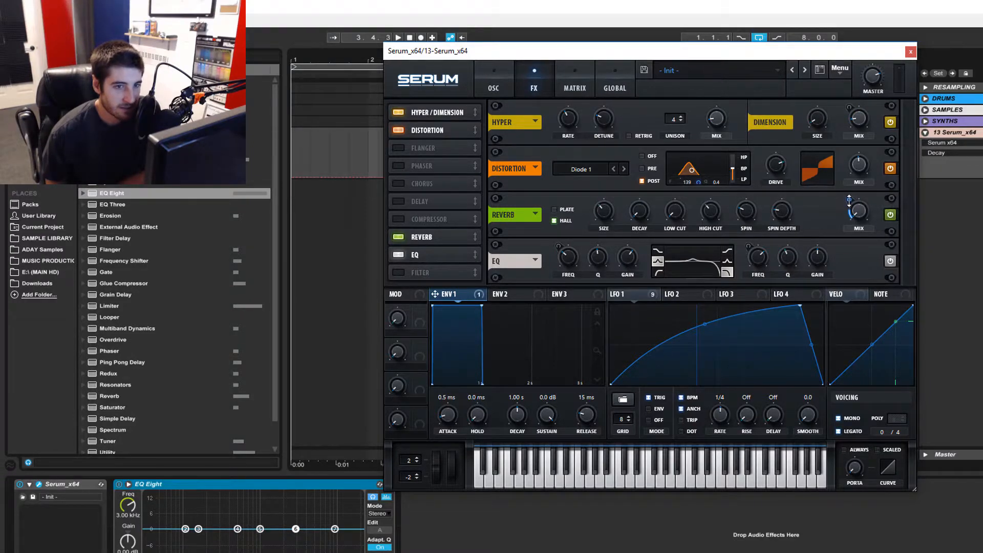
drag(849, 201, 850, 207)
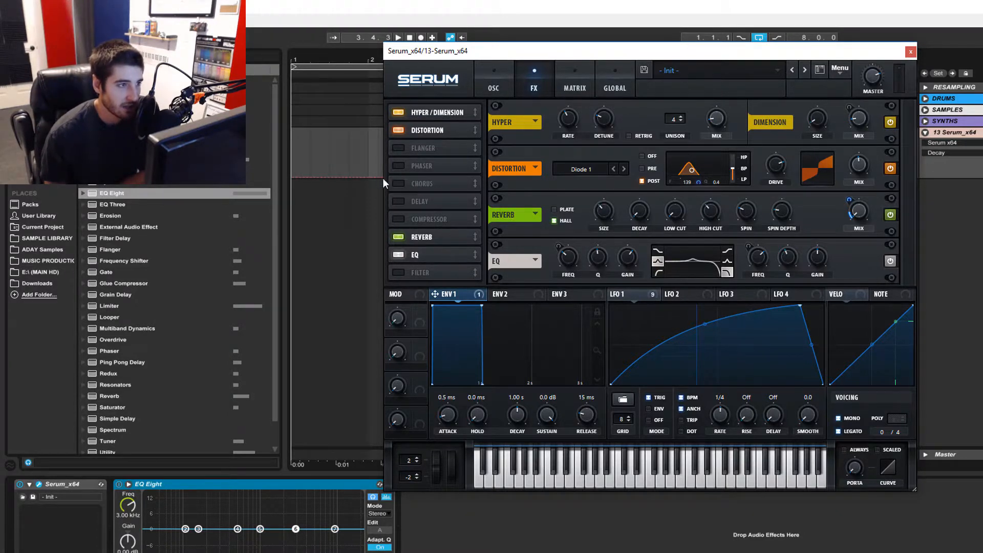
- Enable the Chorus effect, adjust its mix and open its low-pass filter to 20000 Hz
click(424, 183)
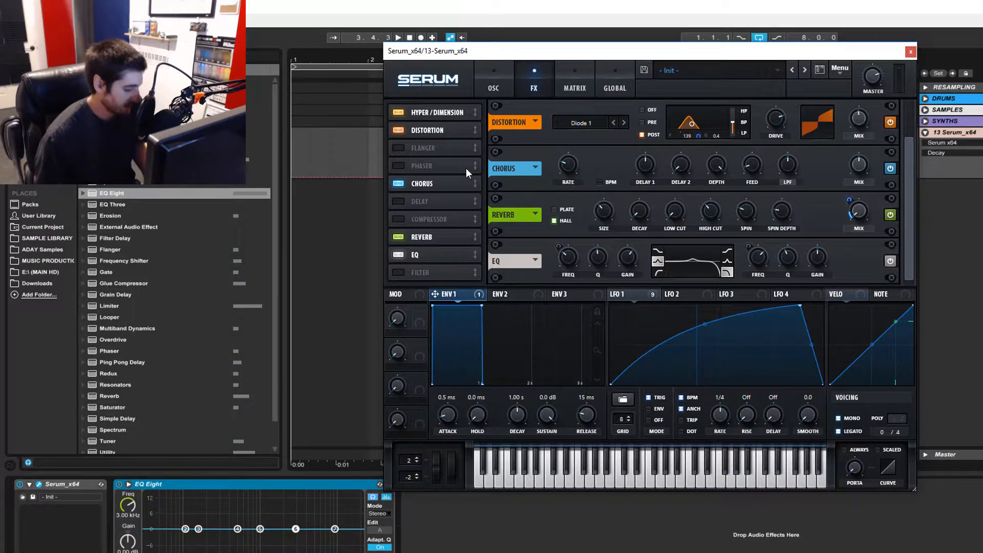
click(413, 200)
click(400, 201)
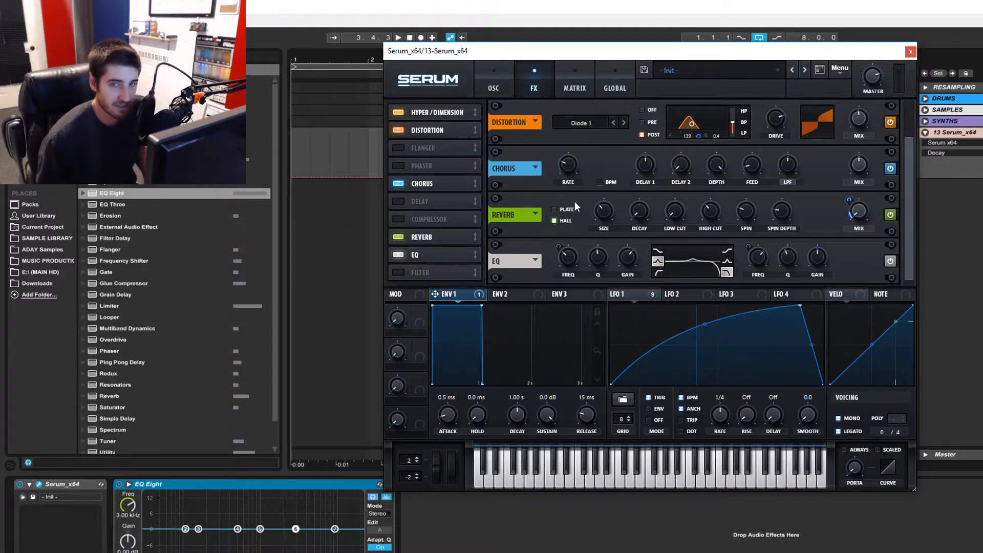
drag(858, 164, 865, 97)
drag(788, 164, 823, 69)
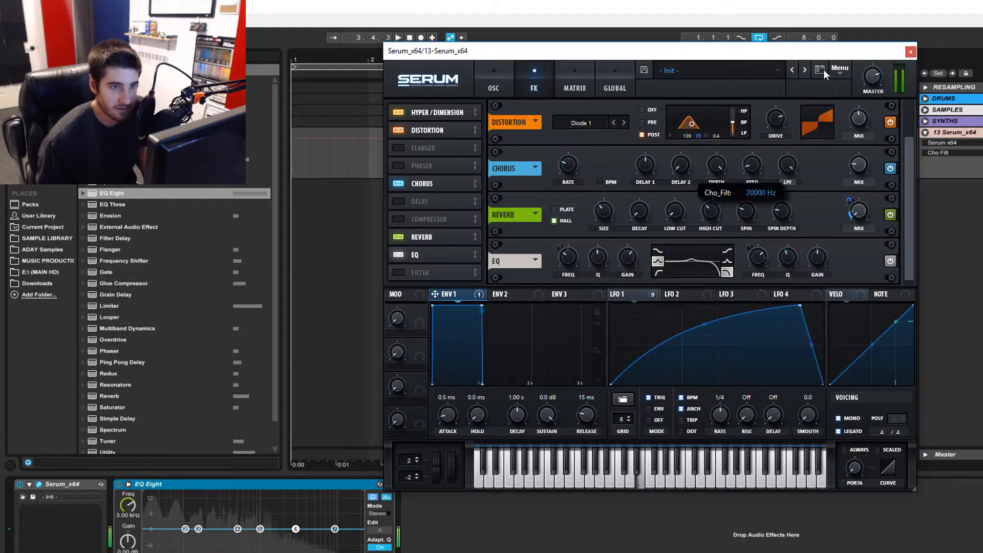
- Reduce the chorus's first delay, rate and mix, and bypass the effect
drag(645, 165, 650, 208)
drag(569, 165, 570, 182)
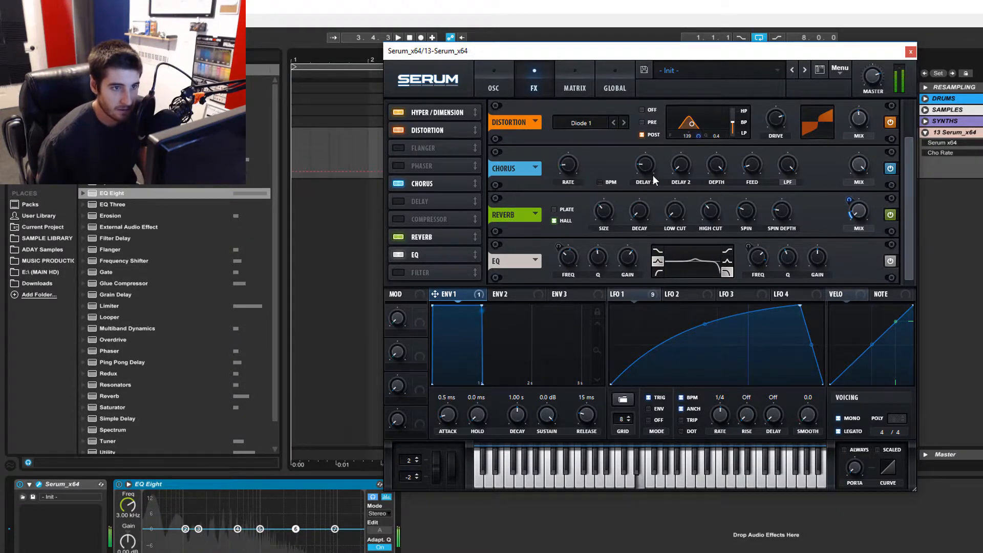
drag(865, 165, 862, 223)
click(890, 169)
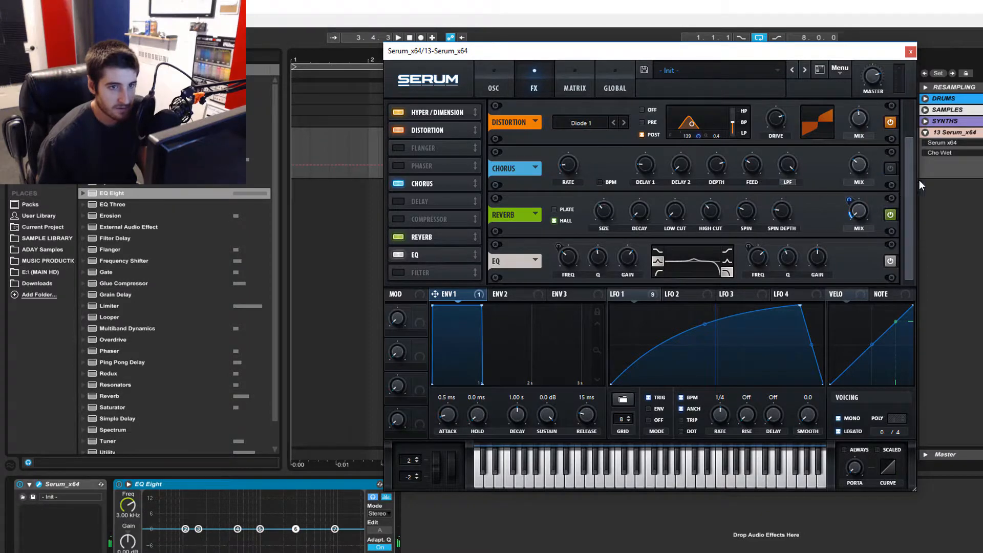
- Enable Phaser, lower its feedback to about 52% and modulate its frequency with LFO 1 by 14
click(399, 166)
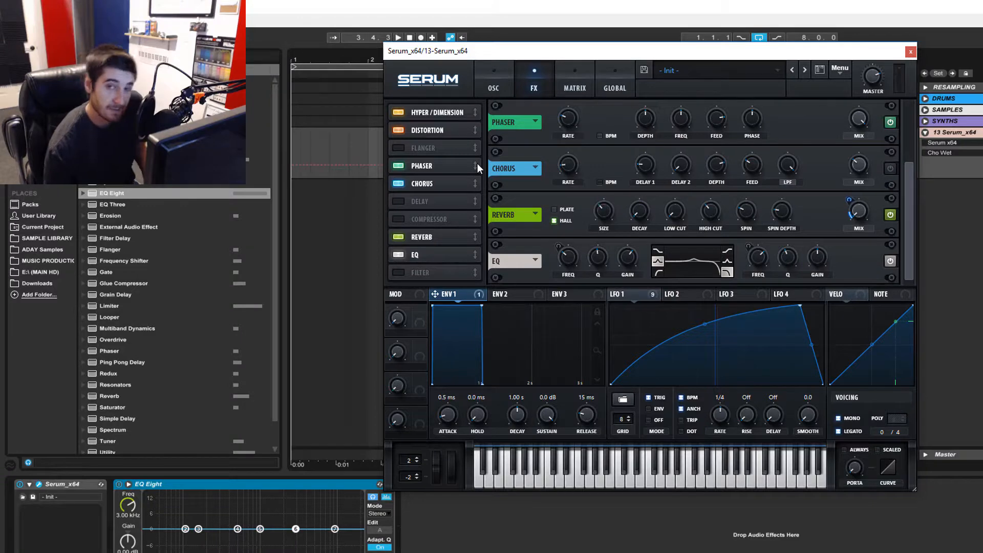
scroll(814, 195, up, 2)
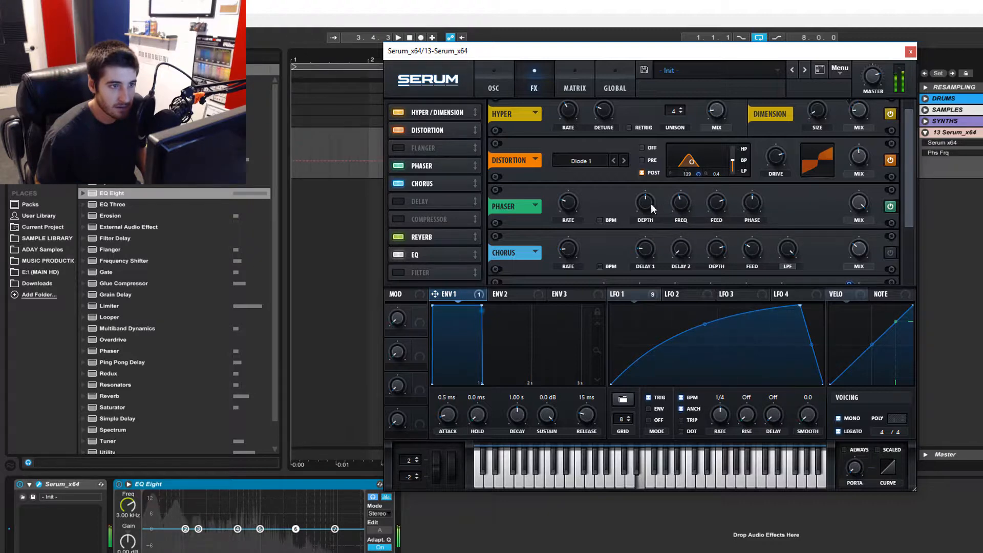
mouse_move(714, 202)
mouse_down()
mouse_move(720, 178)
mouse_move(721, 193)
mouse_up()
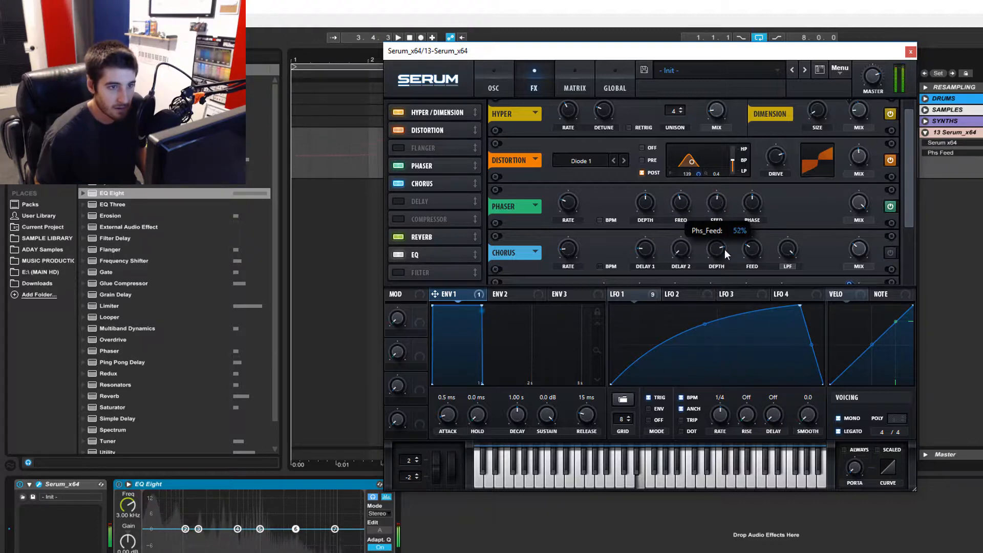
drag(724, 250, 724, 239)
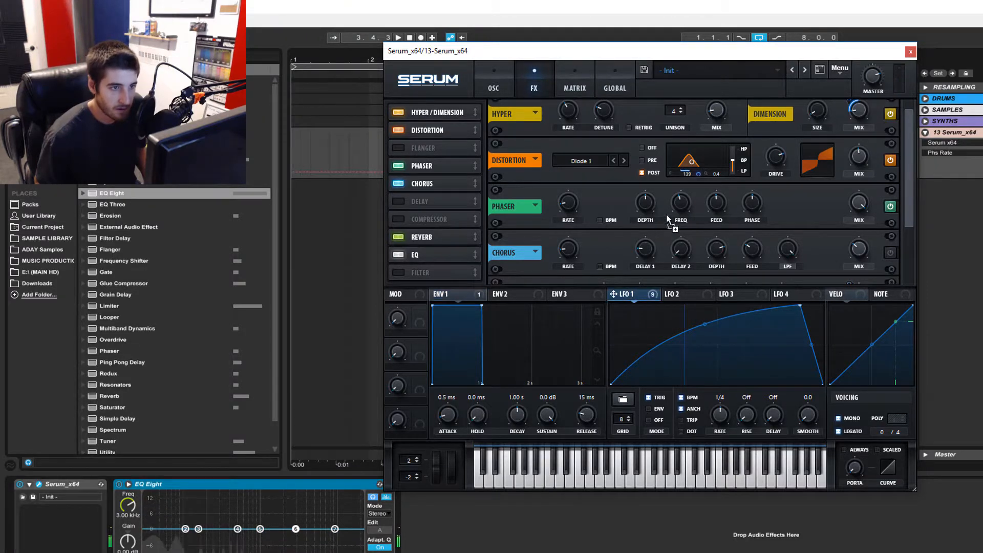
mouse_move(665, 214)
mouse_down()
mouse_move(672, 198)
mouse_move(674, 220)
mouse_up()
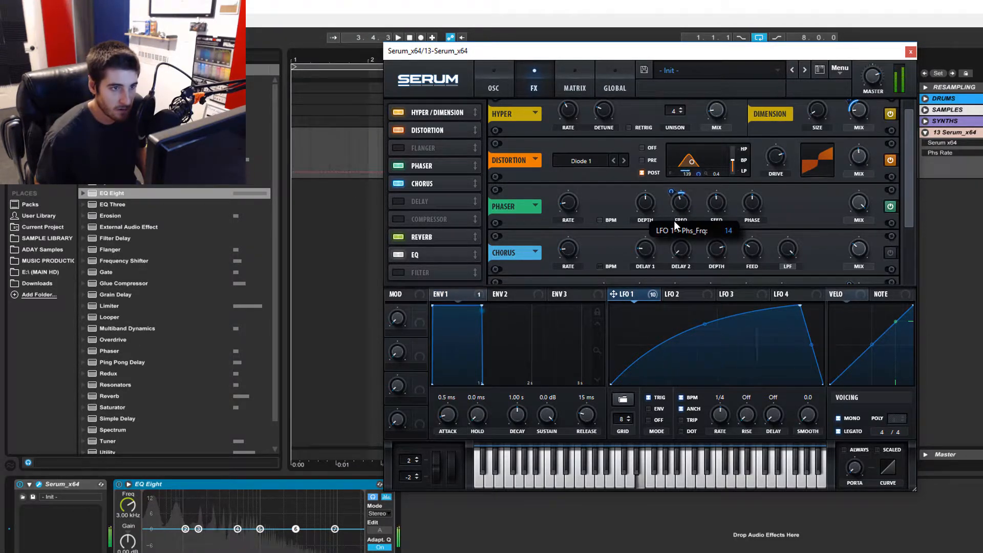
- Raise the phaser's feedback, lower its depth and frequency, and set LFO 1's frequency modulation to 30 with the LFO rate at 1/4
mouse_move(725, 413)
mouse_down()
mouse_move(726, 403)
mouse_move(724, 420)
mouse_up()
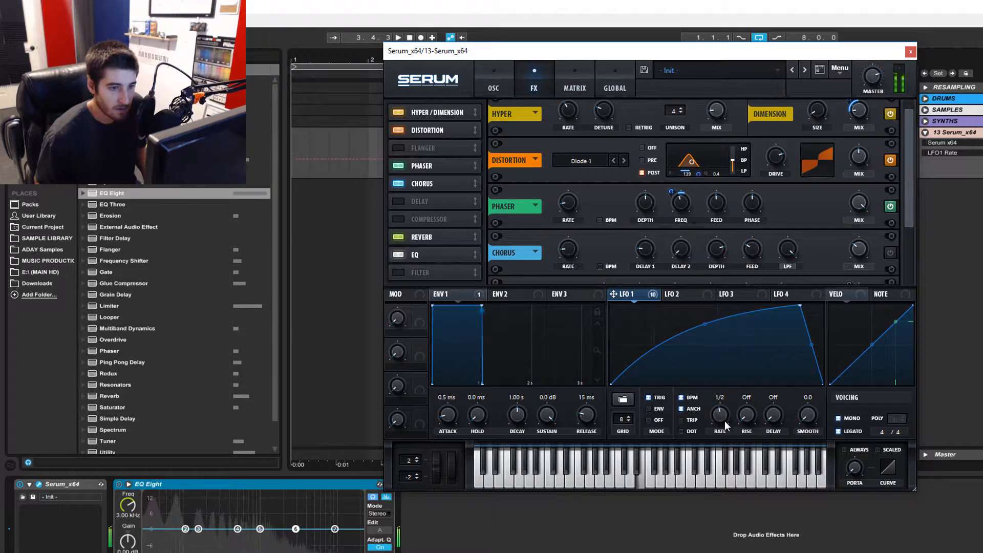
mouse_move(717, 203)
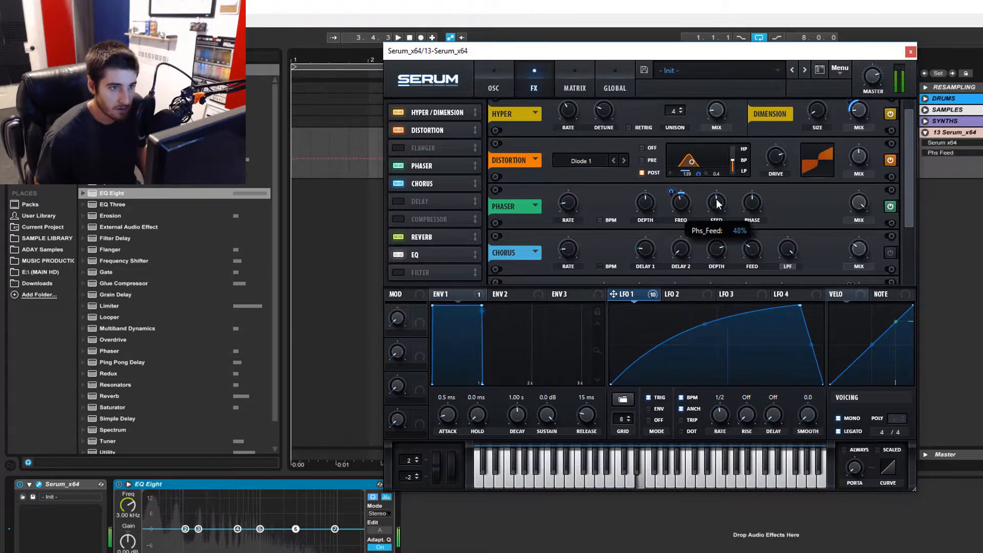
drag(671, 191, 677, 163)
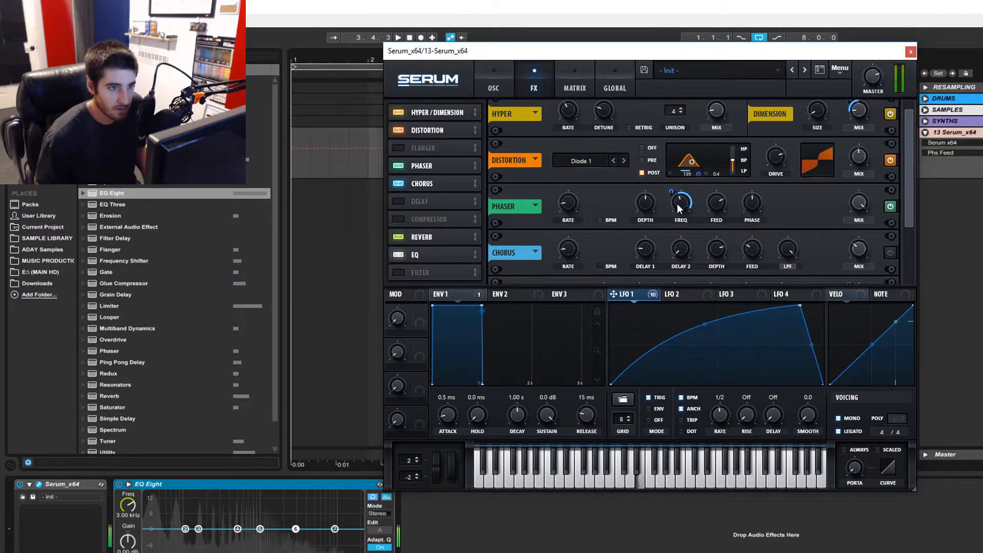
drag(645, 204, 647, 277)
drag(676, 207, 666, 278)
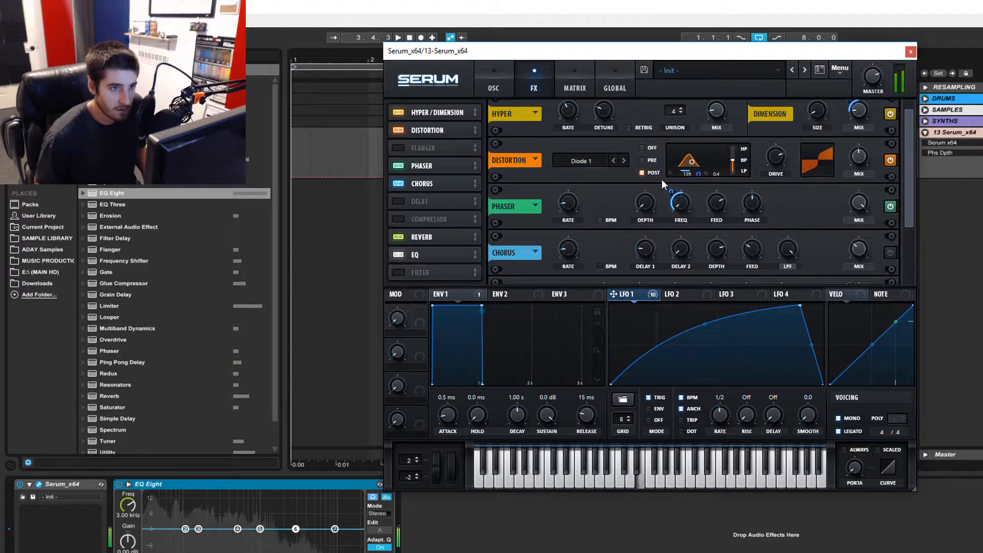
mouse_move(675, 196)
mouse_move(675, 196)
mouse_down()
mouse_move(672, 207)
mouse_move(673, 192)
mouse_up()
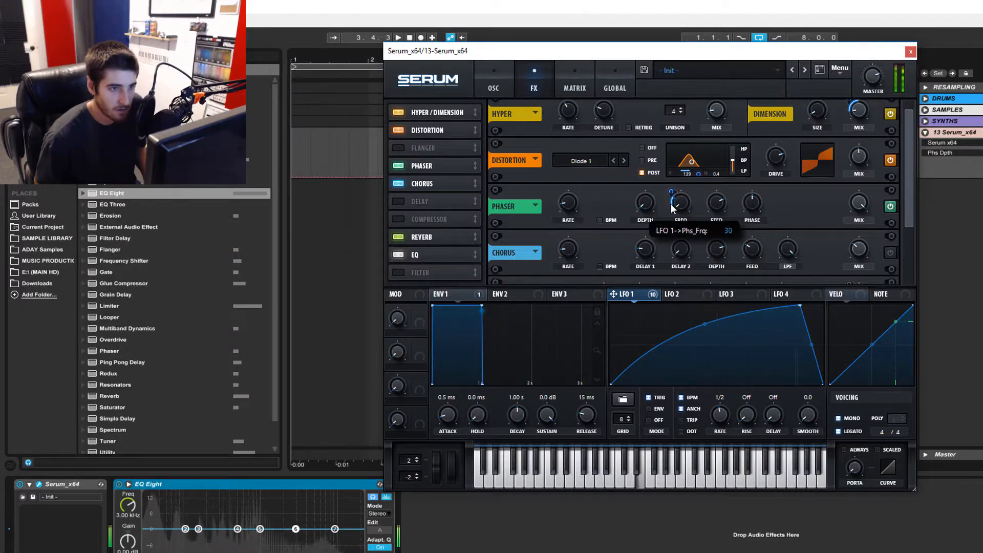
drag(720, 415, 729, 397)
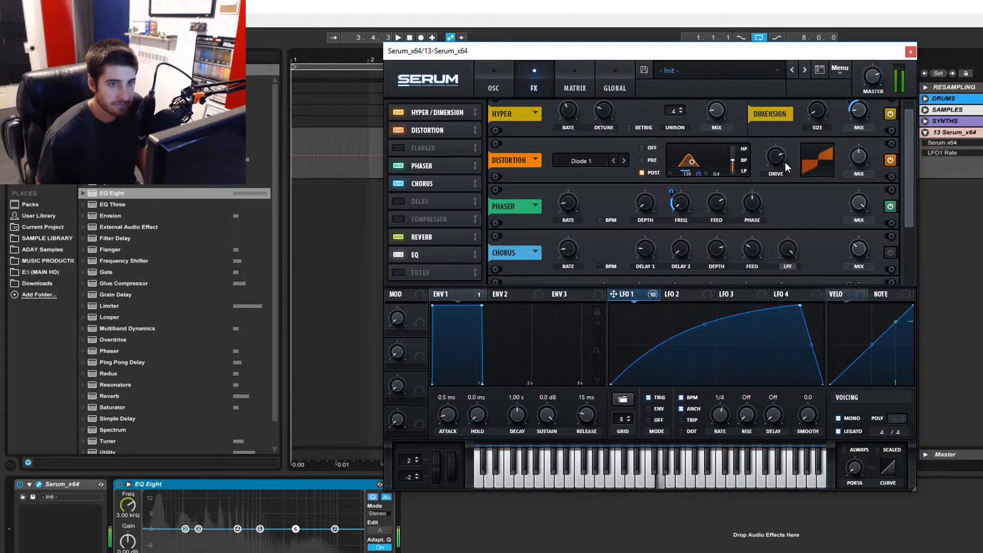
- Lower the phaser's mix and modulate it with LFO 1, trying a one-bar LFO rate before restoring 1/4
drag(908, 194, 852, 239)
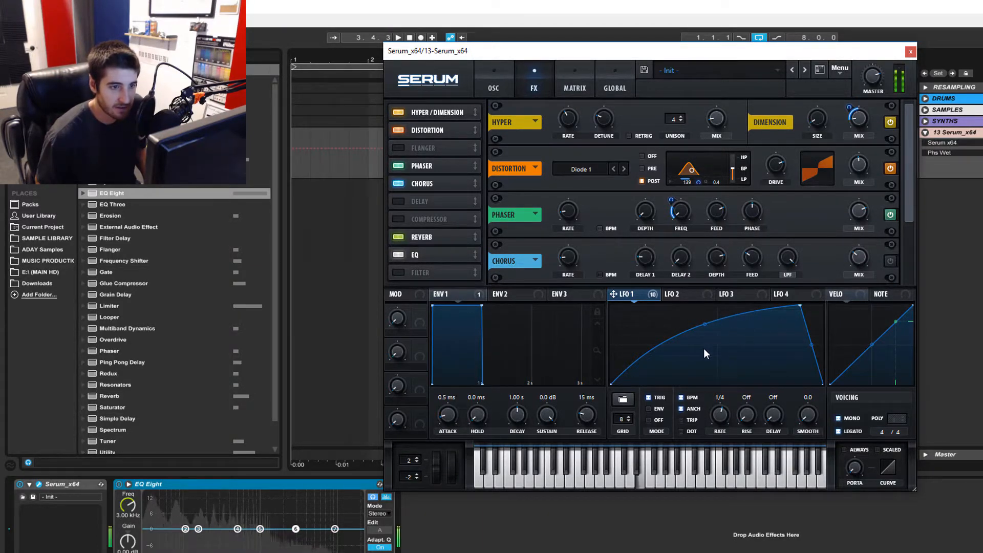
drag(726, 408, 723, 438)
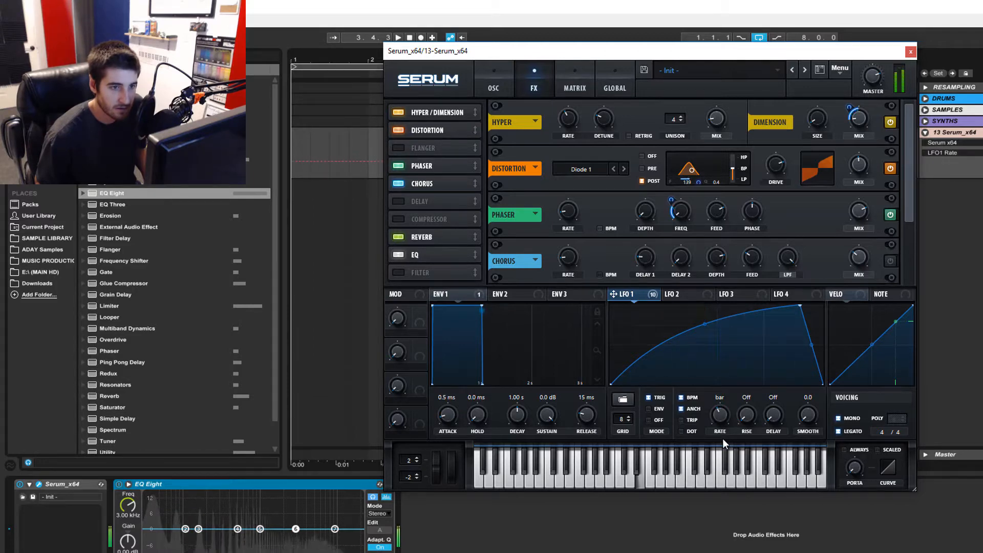
drag(723, 438, 724, 427)
mouse_move(859, 213)
mouse_down()
mouse_move(871, 168)
mouse_move(872, 215)
mouse_move(893, 192)
mouse_move(831, 229)
mouse_move(867, 215)
mouse_up()
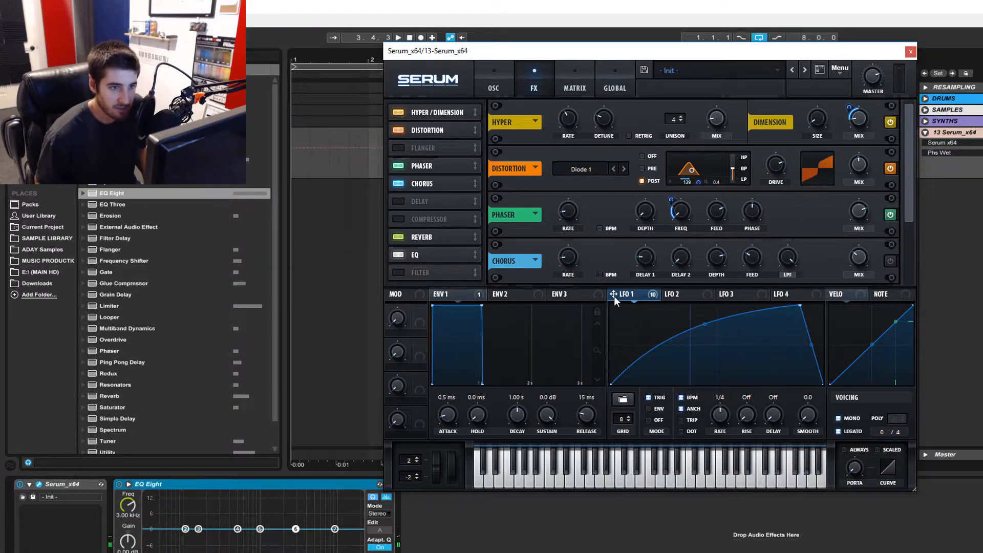
drag(614, 295, 855, 215)
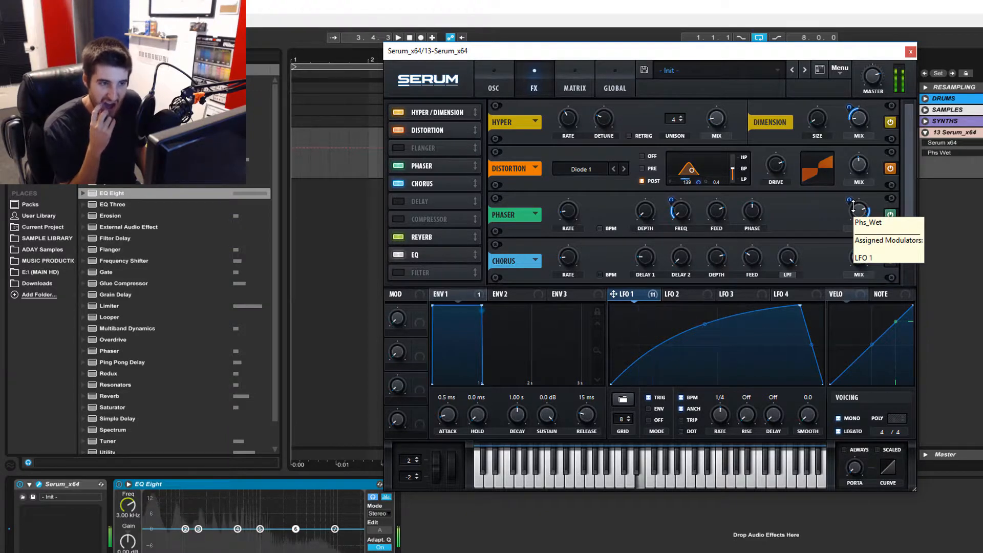
- Remove Chorus from the effects chain and enable Compressor in multiband mode with slightly more makeup gain
scroll(908, 189, down, 3)
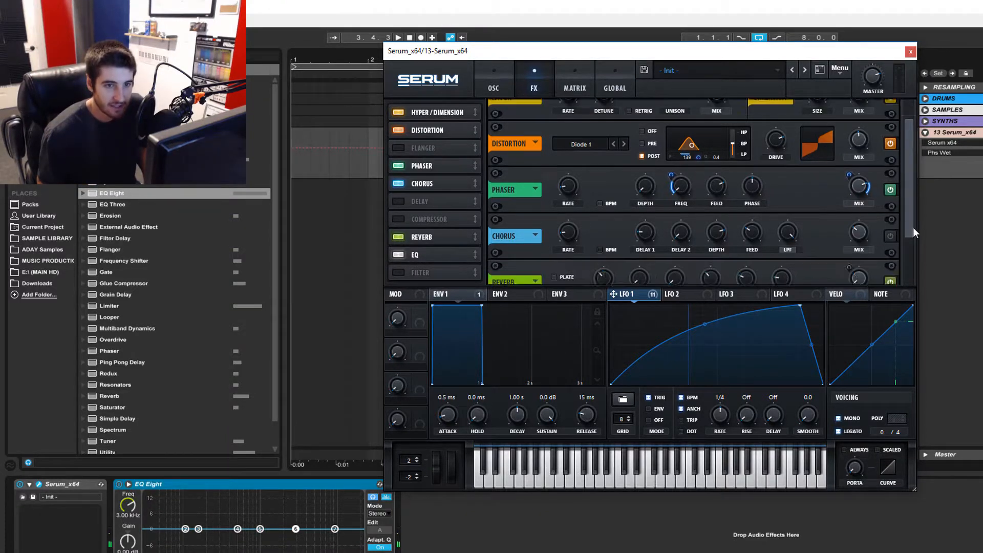
click(430, 184)
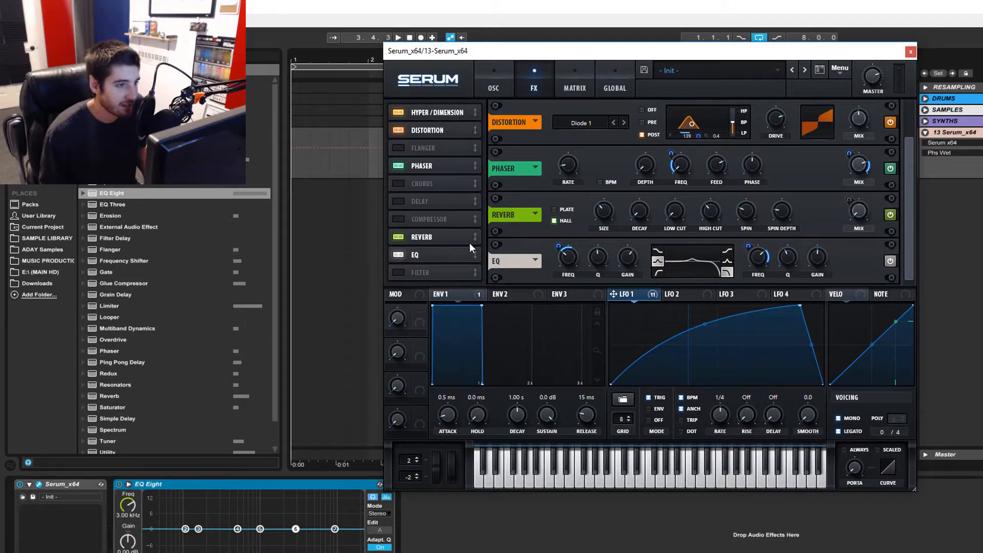
click(430, 219)
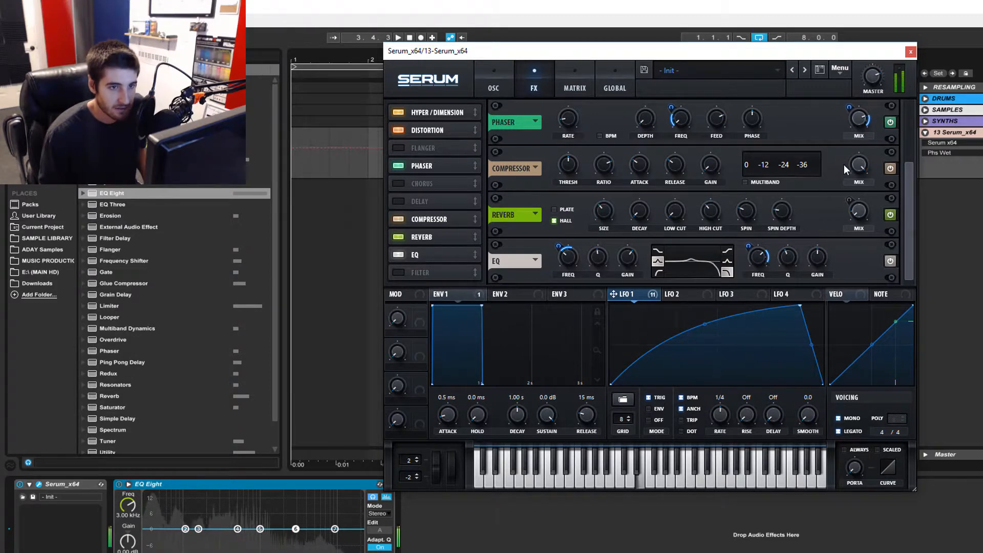
drag(859, 166, 863, 216)
click(745, 182)
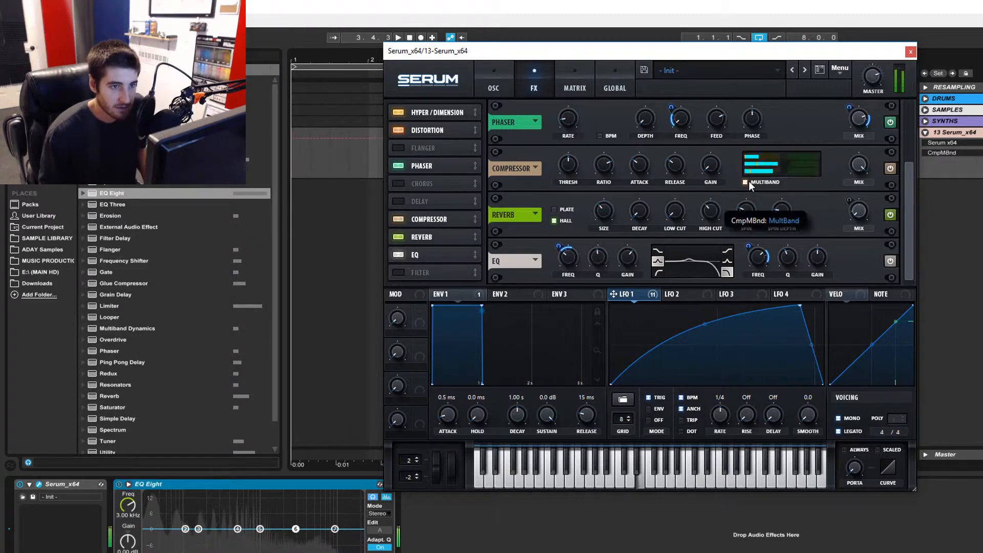
drag(710, 165, 717, 135)
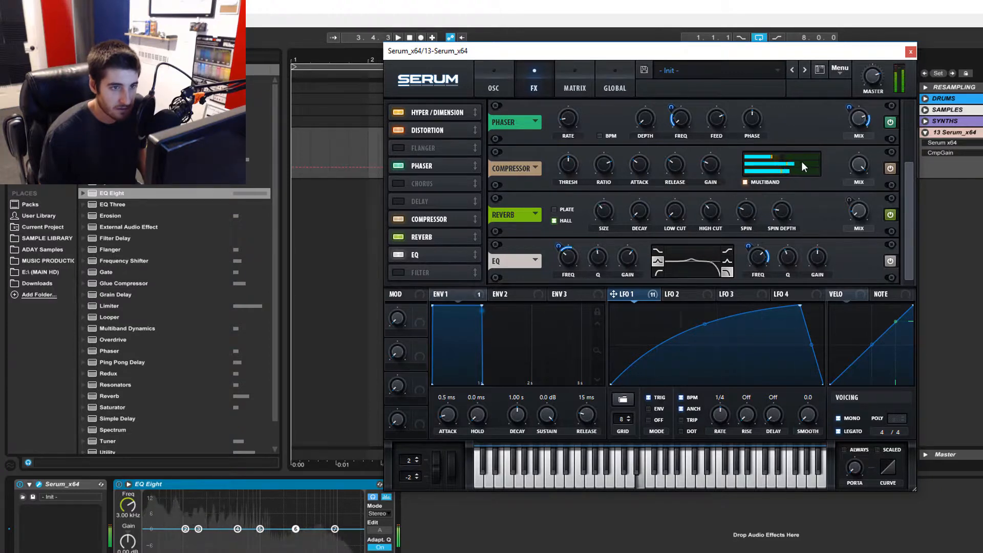
mouse_move(801, 162)
mouse_down()
mouse_move(808, 170)
mouse_move(771, 158)
mouse_move(786, 161)
mouse_up()
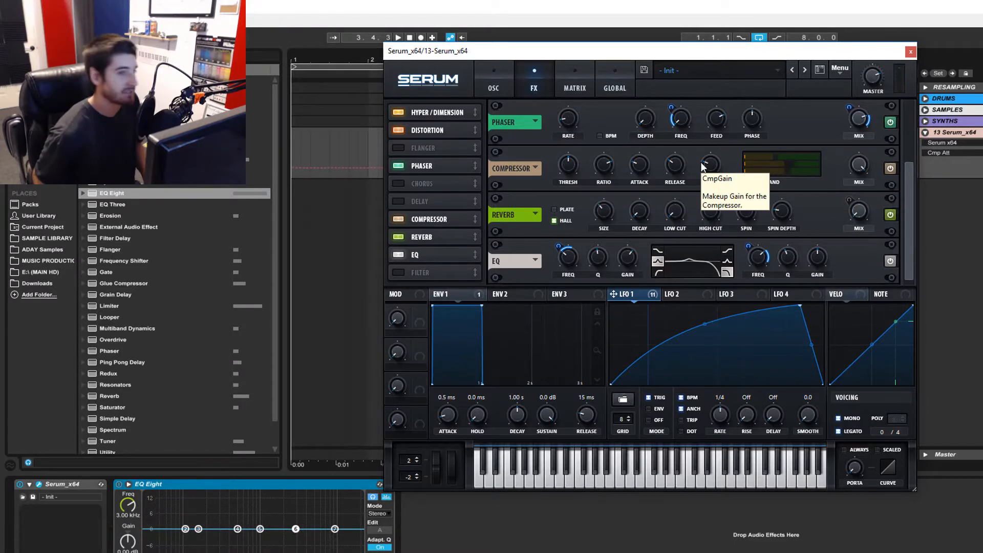
- Set the compressor's threshold to about -17.8 dB, compare the sound with the effect bypassed and fine-tune its makeup gain
mouse_move(672, 167)
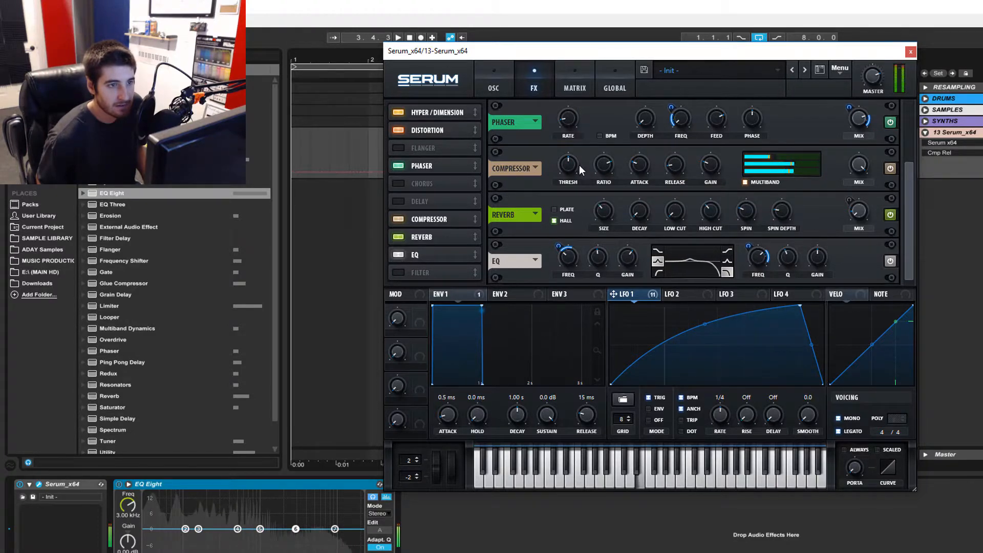
mouse_move(574, 160)
drag(573, 156, 584, 120)
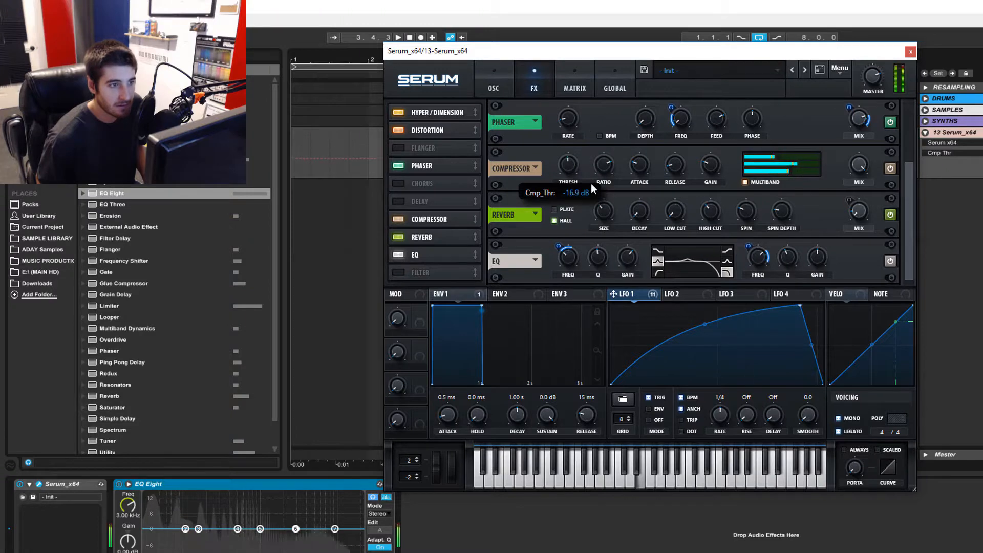
mouse_move(592, 188)
mouse_down()
mouse_move(587, 222)
mouse_move(594, 181)
mouse_up()
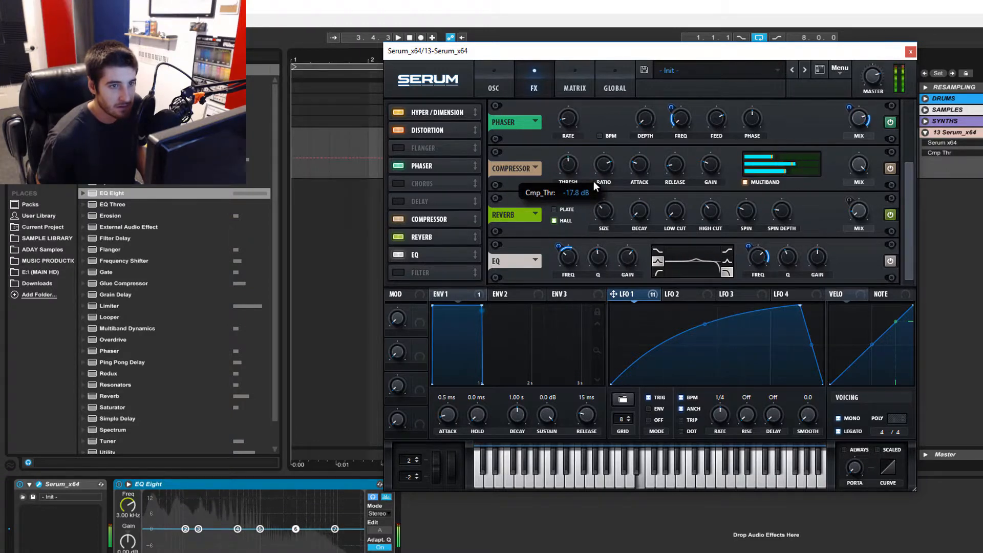
click(887, 171)
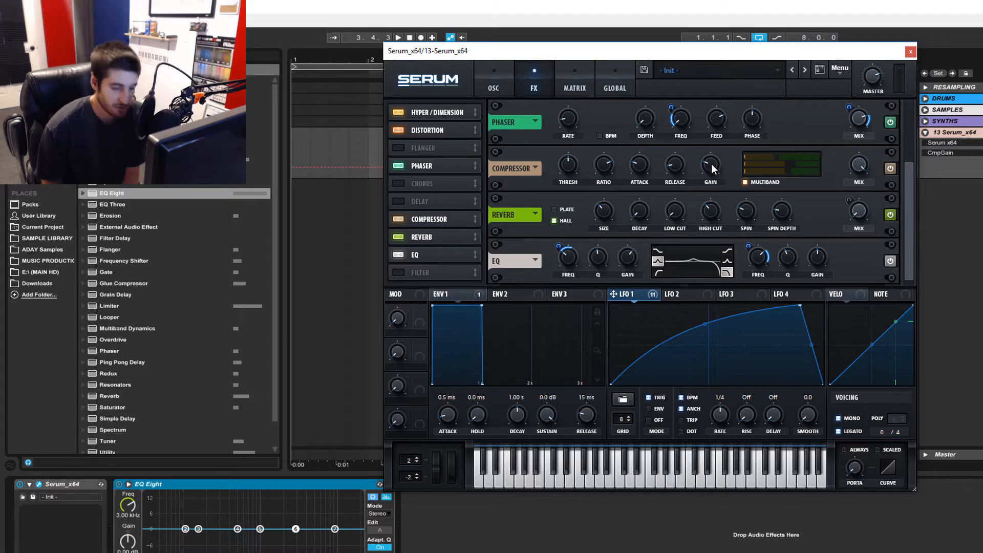
mouse_move(712, 165)
mouse_down()
mouse_move(711, 190)
mouse_move(712, 171)
mouse_up()
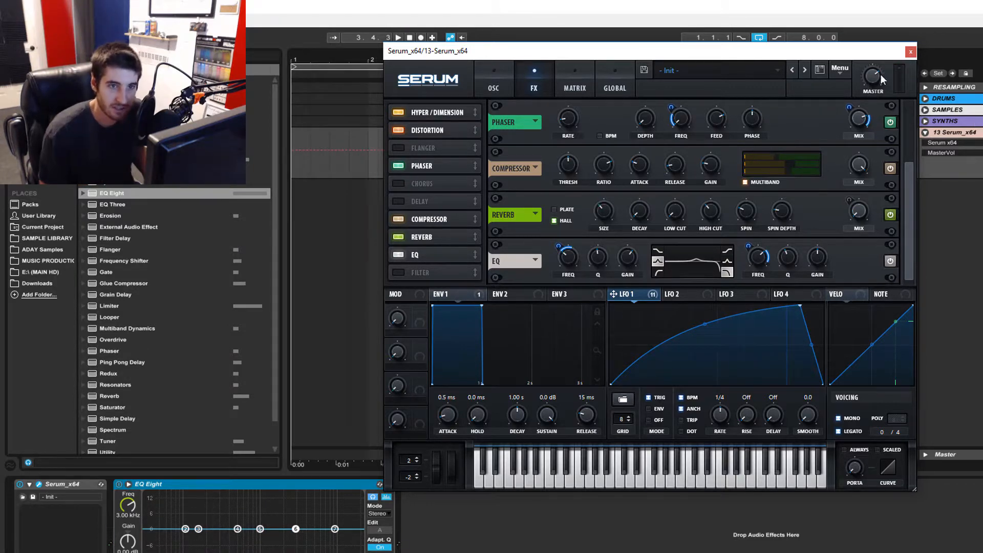
- Try Serum's master volume at 100%, reduce it and select the track's volume control
drag(870, 76, 882, 20)
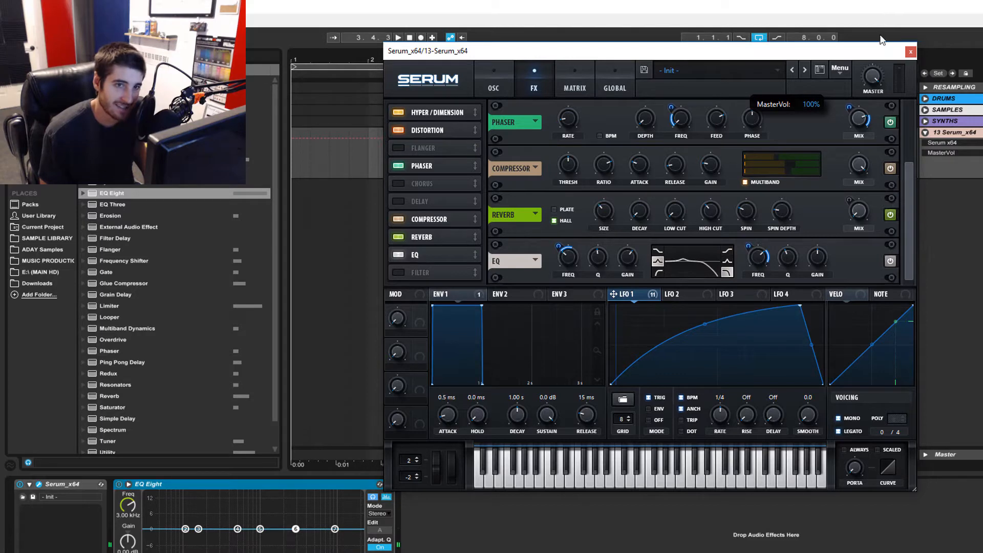
drag(880, 65, 881, 77)
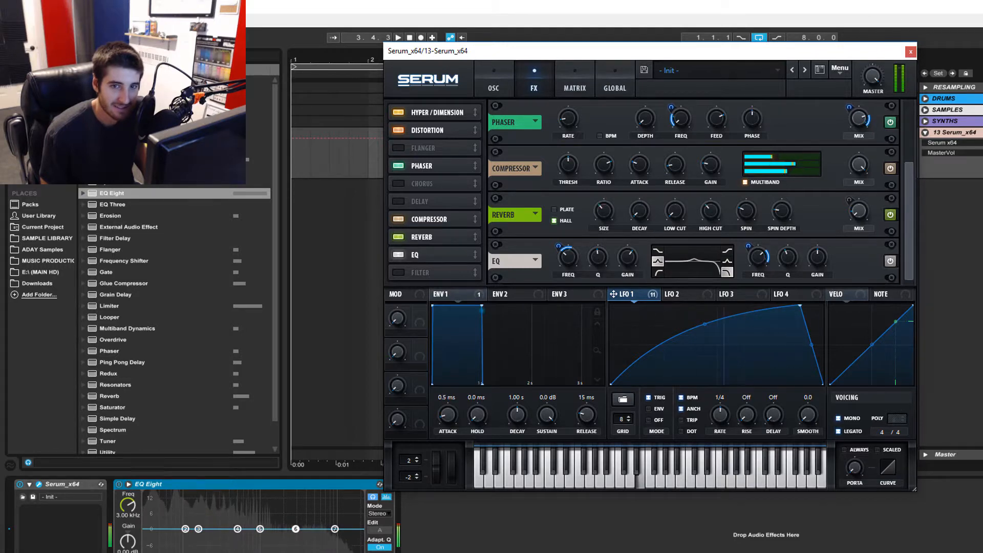
click(979, 143)
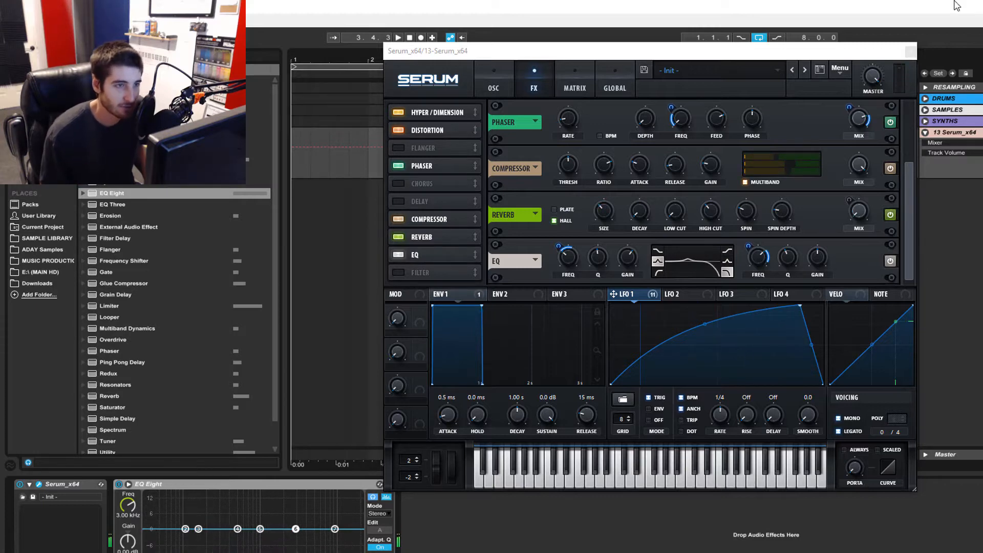
- Reposition the Serum window slightly and lower its master volume
drag(715, 54, 716, 64)
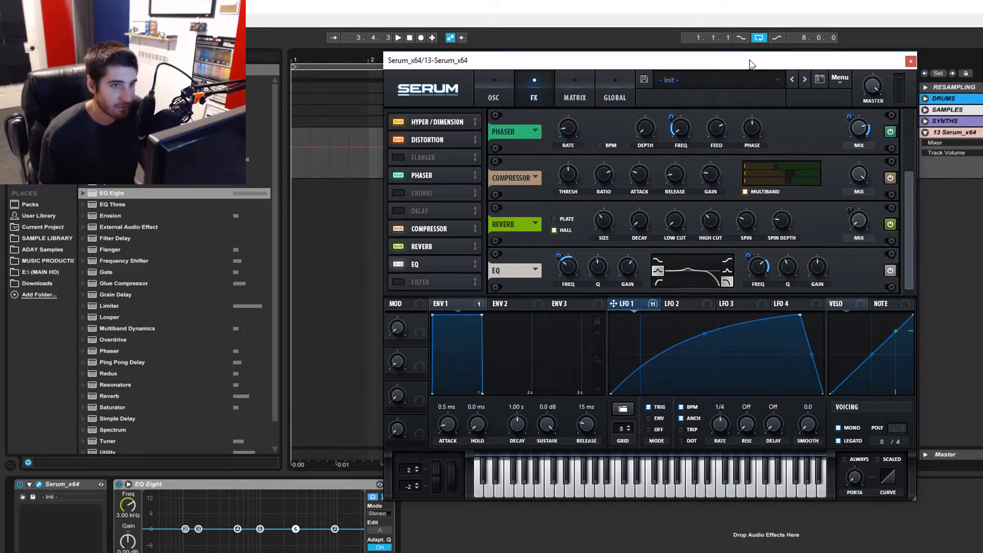
drag(751, 62, 749, 66)
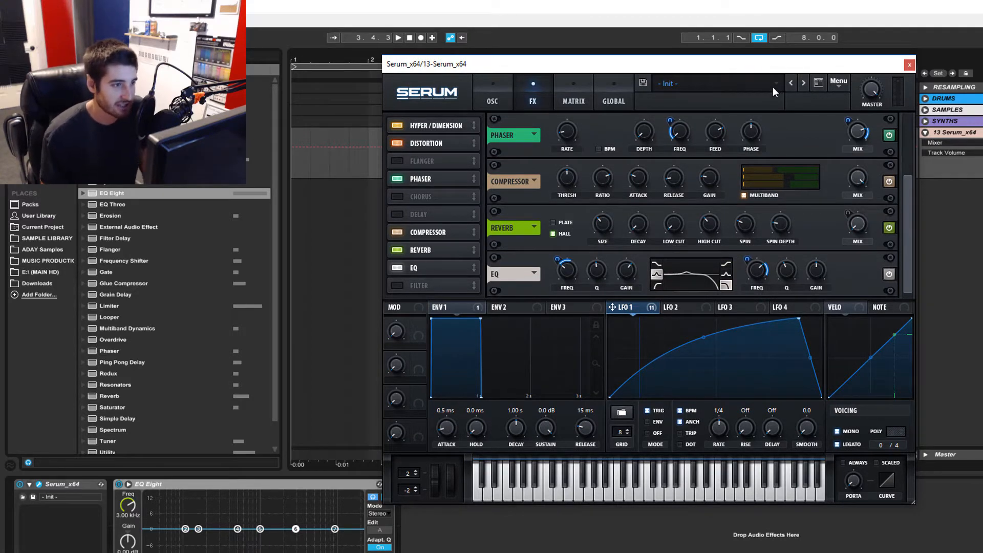
drag(670, 72, 662, 60)
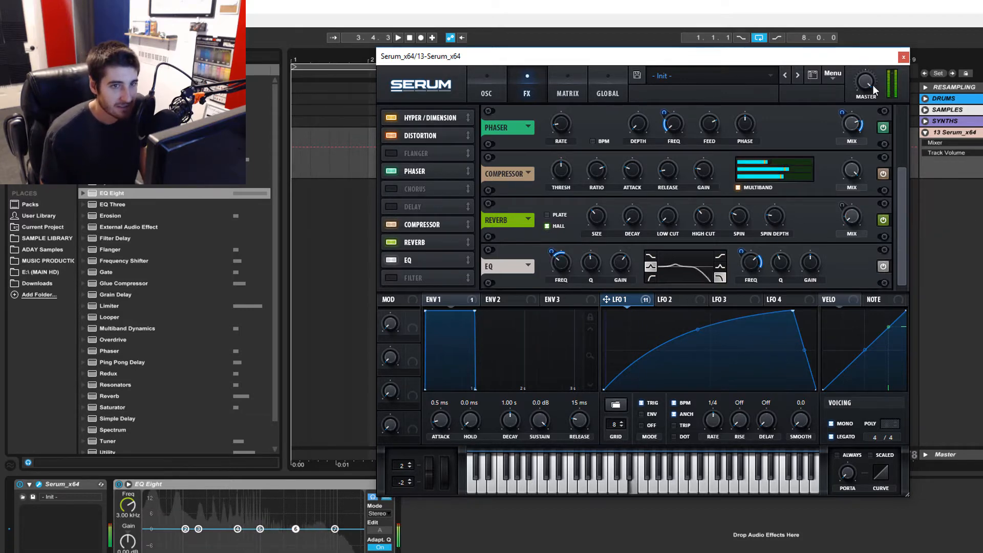
drag(867, 84, 864, 109)
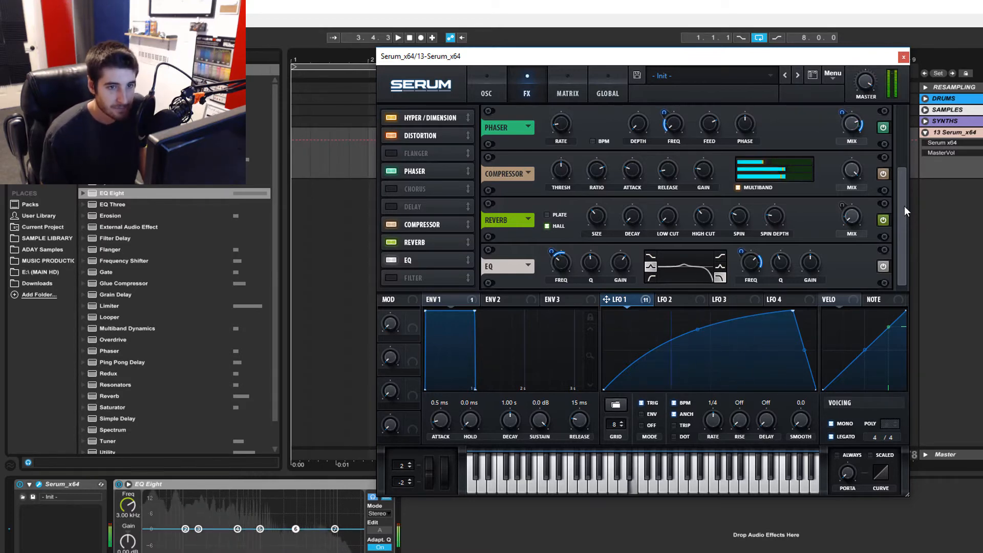
- Check the compressor and the oscillator settings, and set LFO 1's rate to 1/8
click(886, 174)
scroll(902, 185, up, 1)
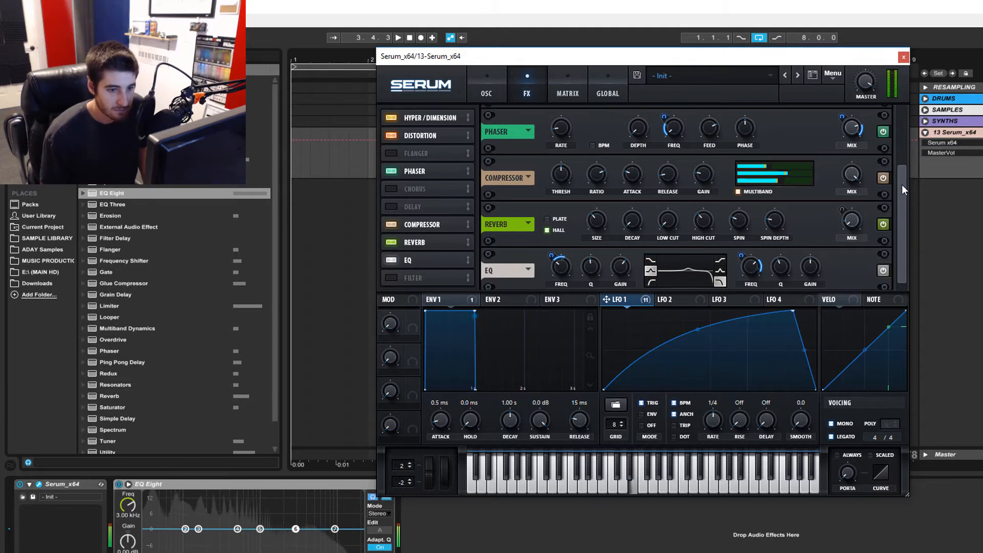
click(482, 85)
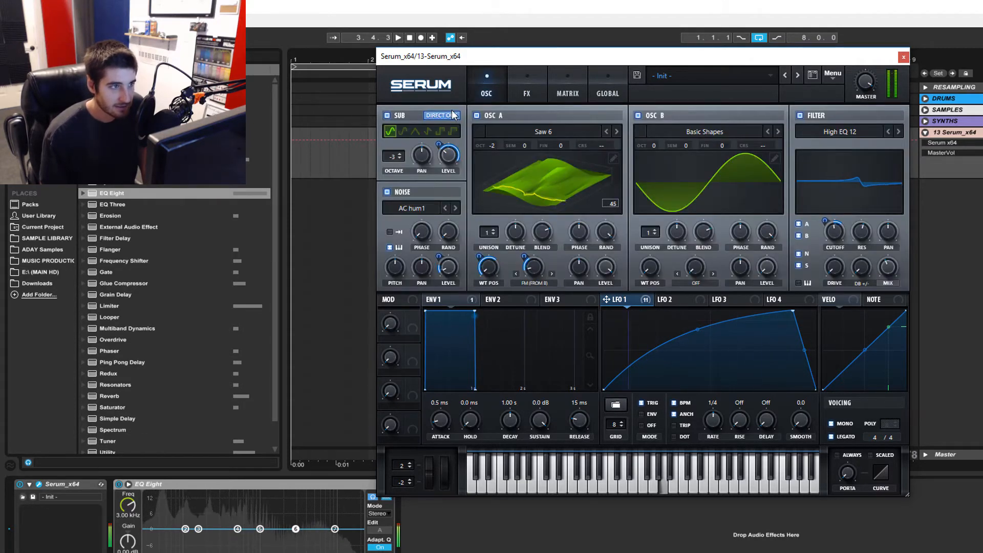
click(527, 92)
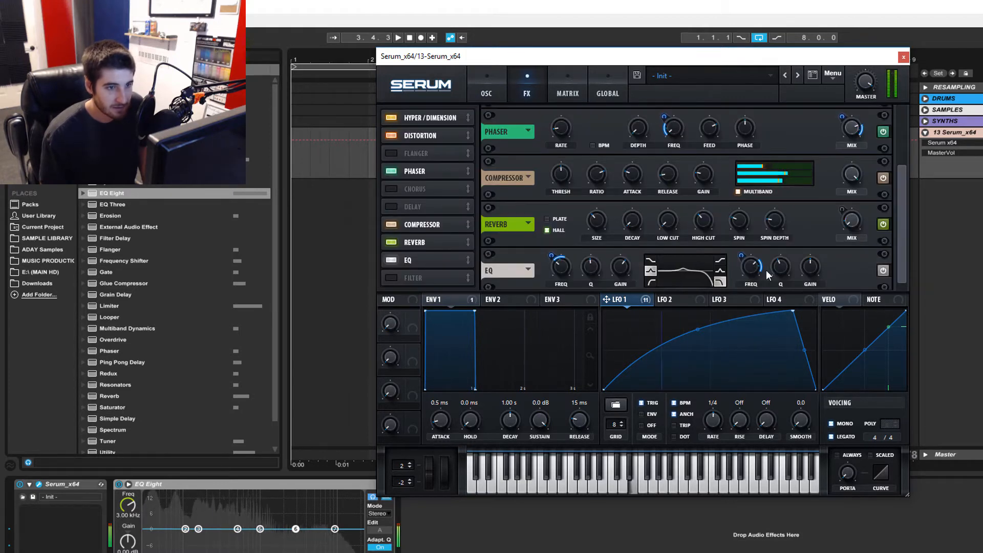
mouse_move(720, 417)
mouse_down()
mouse_move(721, 405)
mouse_move(726, 428)
mouse_move(724, 413)
mouse_up()
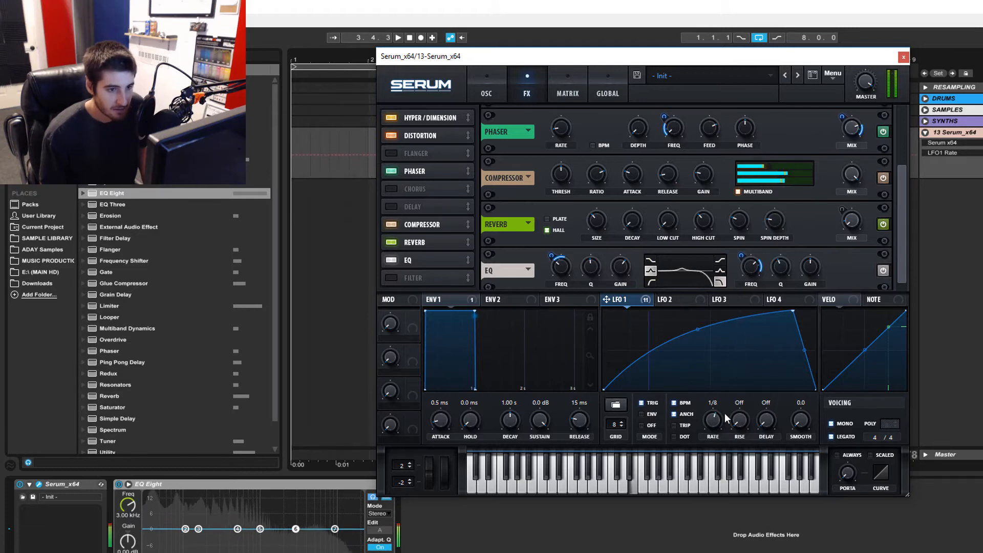